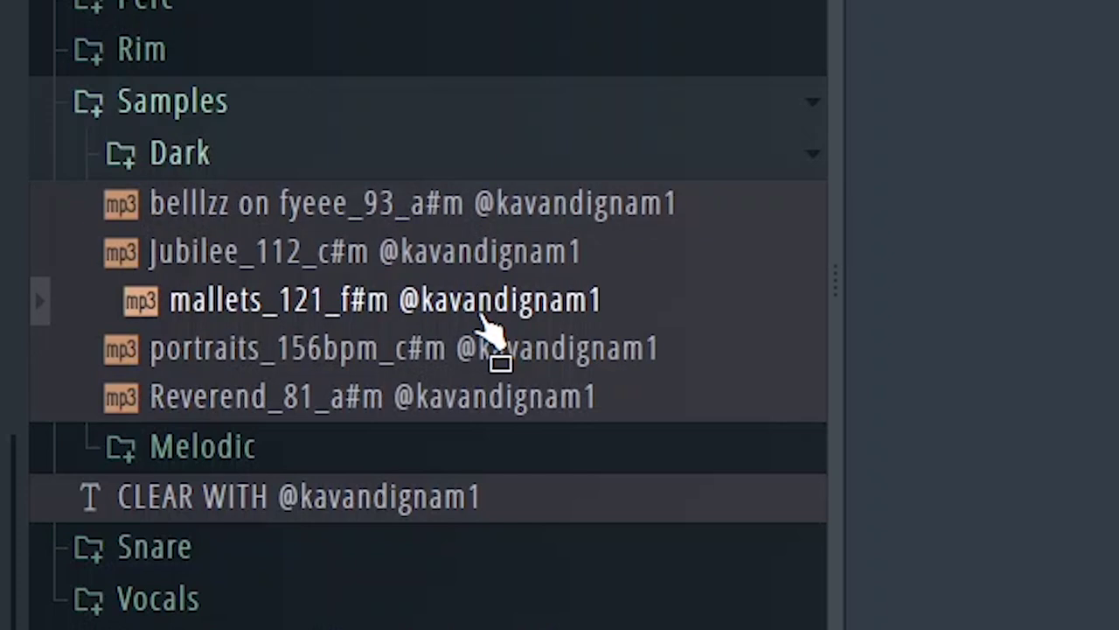
Browse the Melodic samples folder and preview the Durty, StraightOut, TooMuchLiquor and wunna loops
{"action": "left_click", "coordinate": [384, 444]}
{"action": "left_click", "coordinate": [376, 314]}
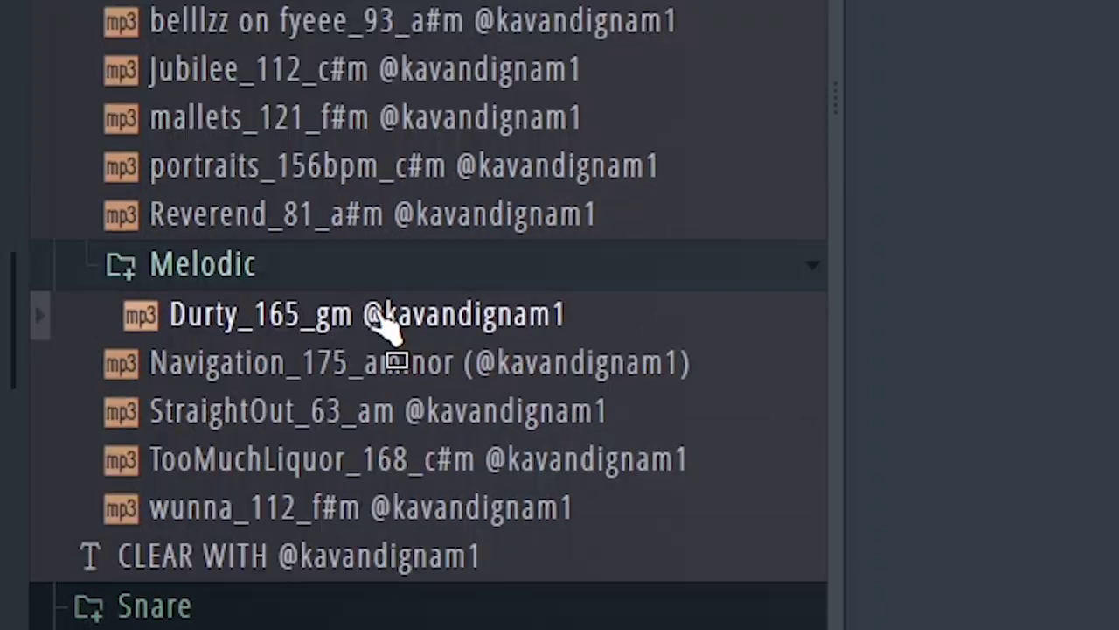
{"action": "left_click", "coordinate": [385, 411]}
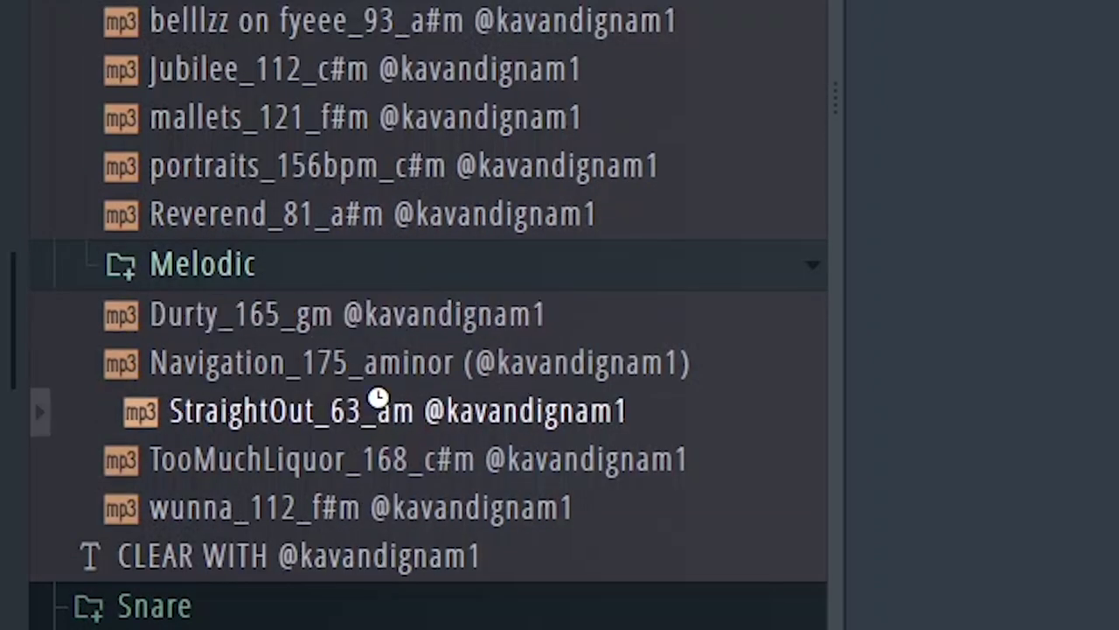
{"action": "left_click", "coordinate": [409, 476]}
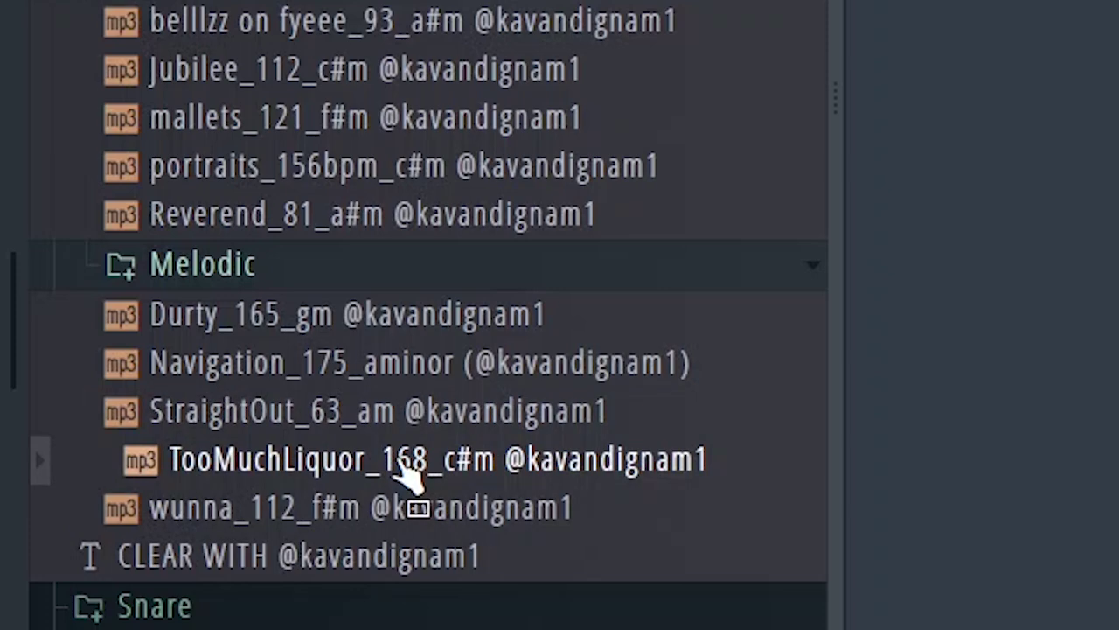
{"action": "left_click", "coordinate": [398, 512]}
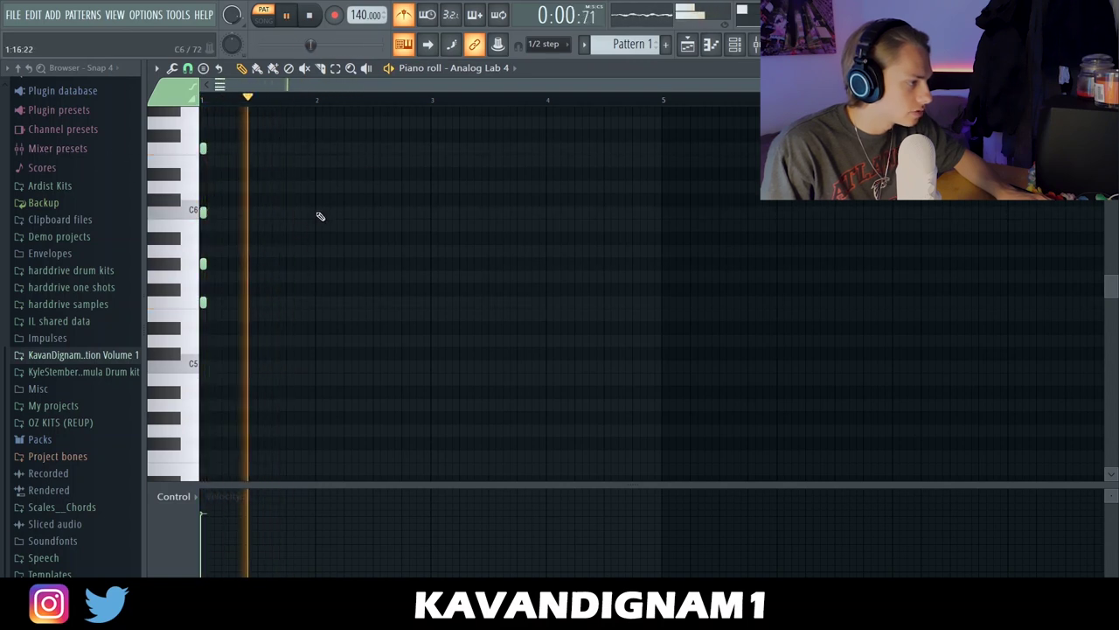
Play through the chord progression in the Analog Lab 4 piano roll of Pattern 1
{"action": "key", "text": "space"}
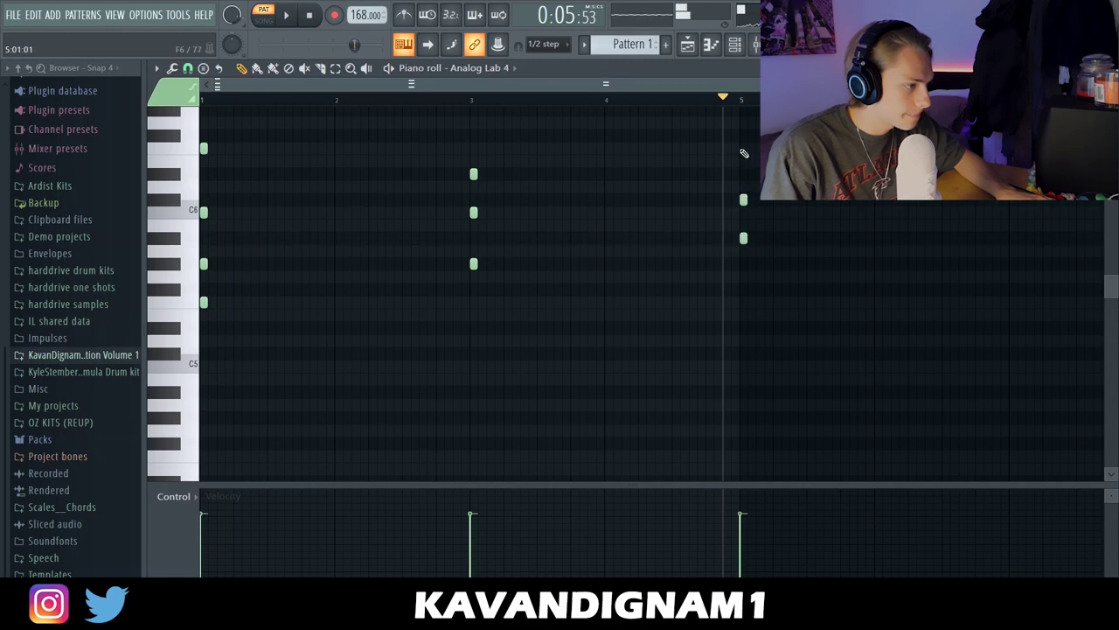
{"action": "scroll", "coordinate": [783, 269], "scroll_direction": "down", "scroll_amount": 1}
{"action": "key", "text": "space"}
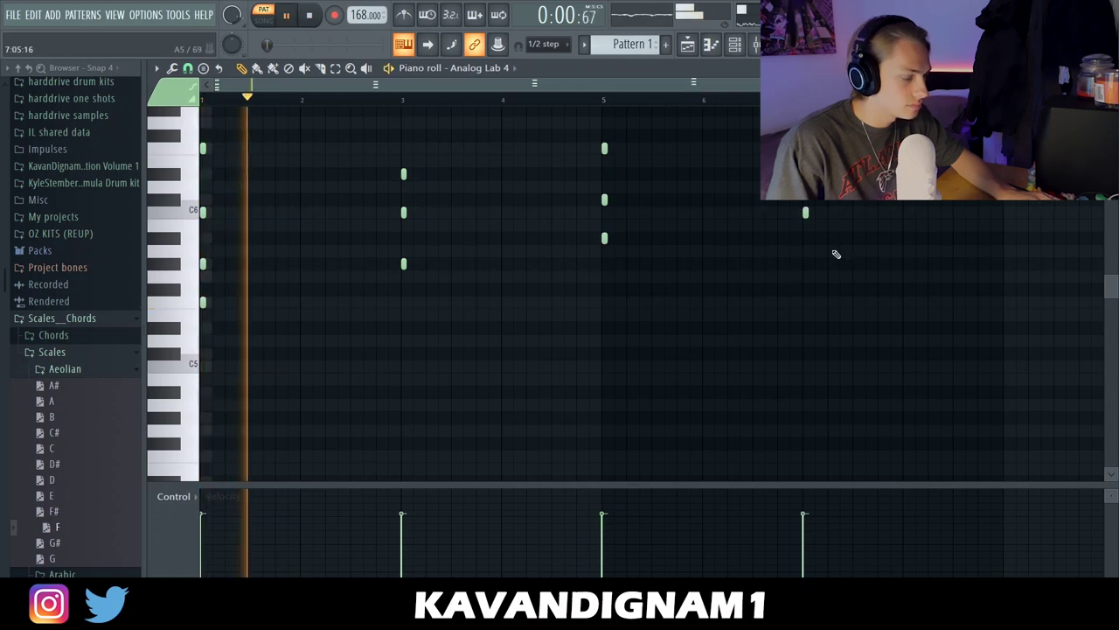
{"action": "scroll", "coordinate": [734, 148], "scroll_direction": "down", "scroll_amount": 1, "text": "ctrl"}
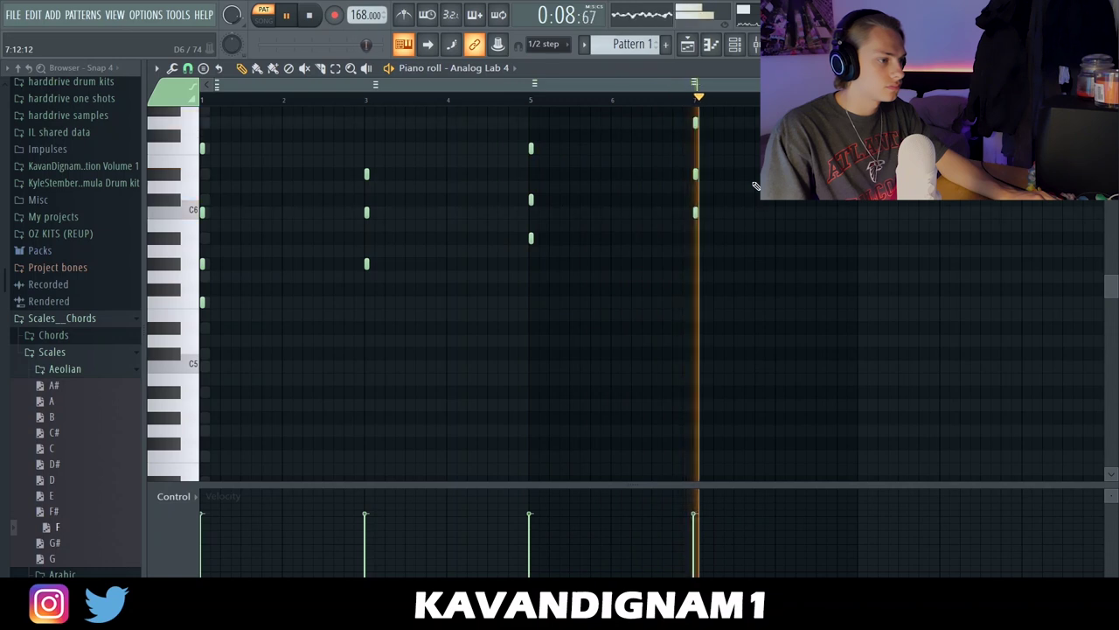
{"action": "key", "text": "space"}
Search the Analog Lab 4 #2 presets for "key"
{"action": "key", "text": "F6"}
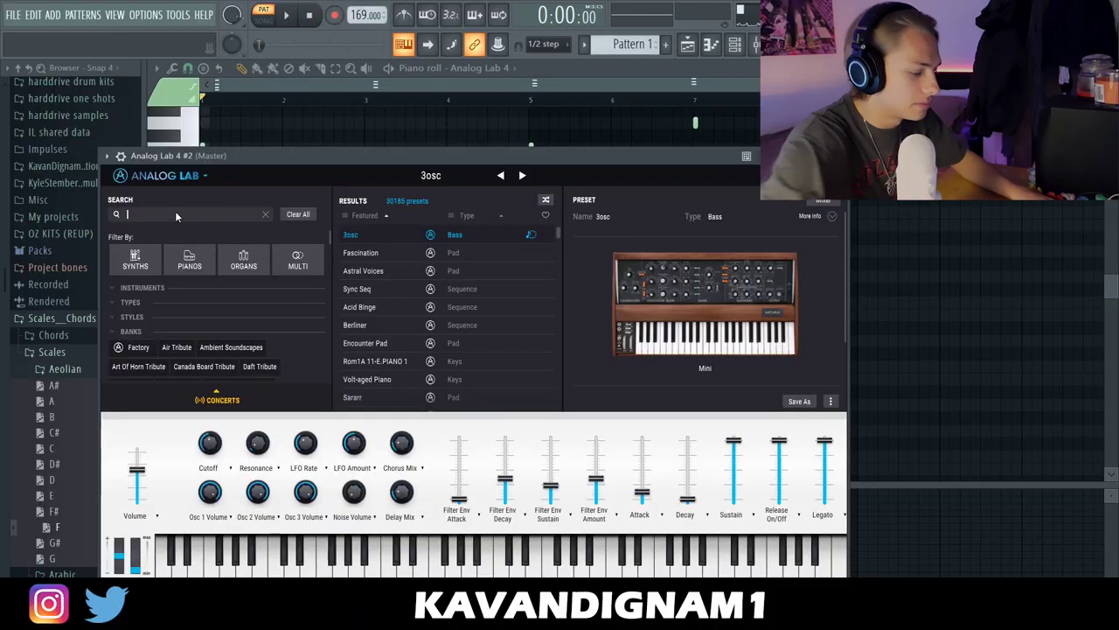
{"action": "type", "text": "key"}
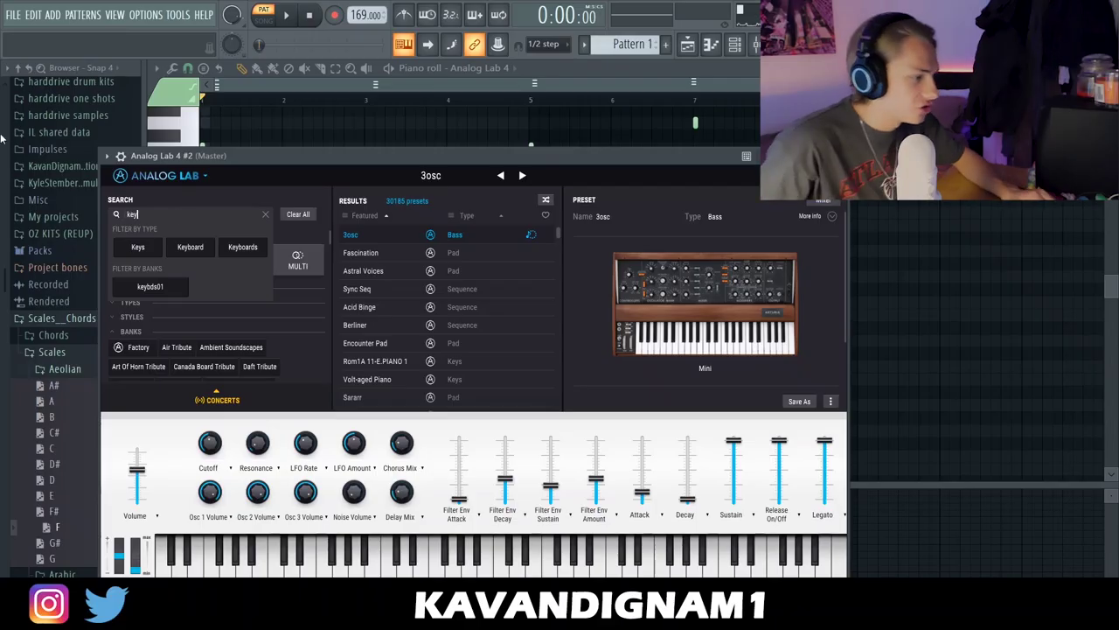
{"action": "key", "text": "Return"}
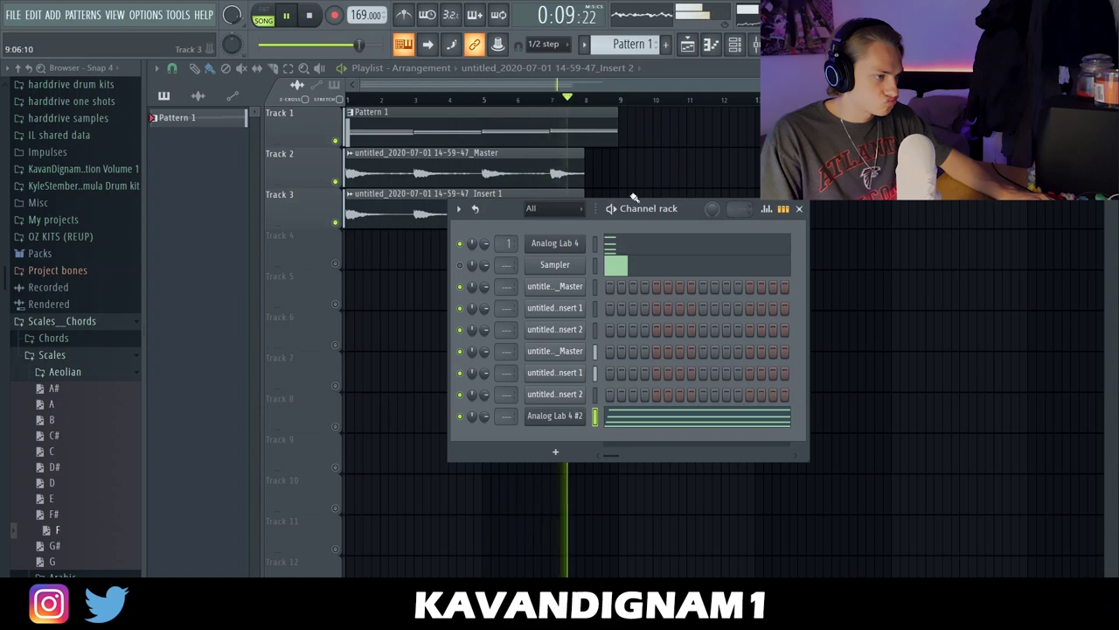
Turn down the volume of the Analog Lab 4 #2 channel while the song plays
{"action": "key", "text": "space"}
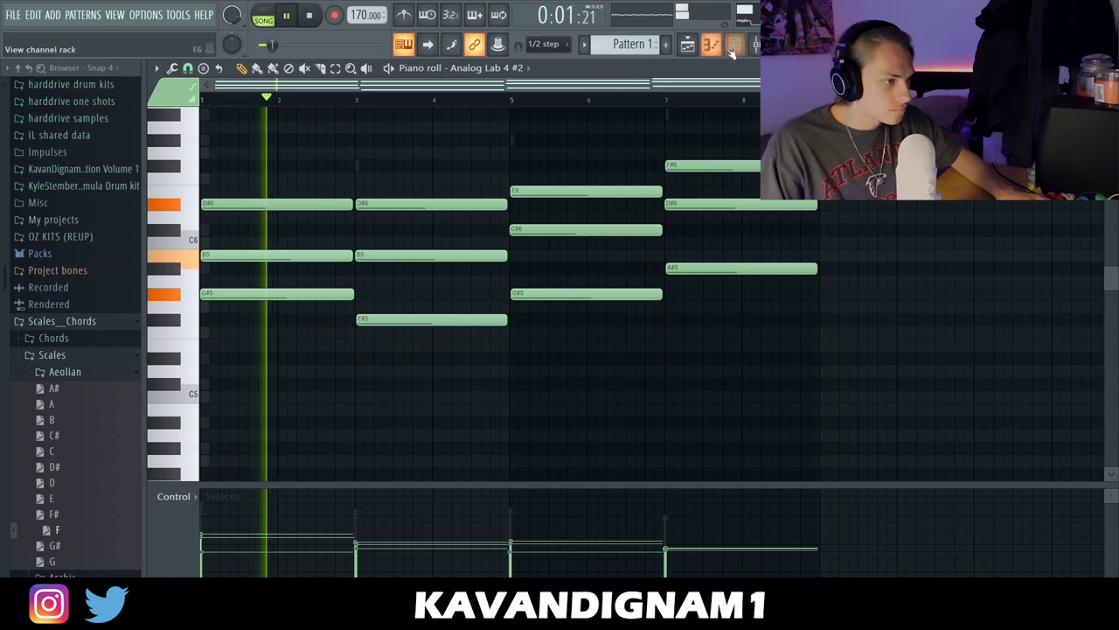
{"action": "key", "text": "F6"}
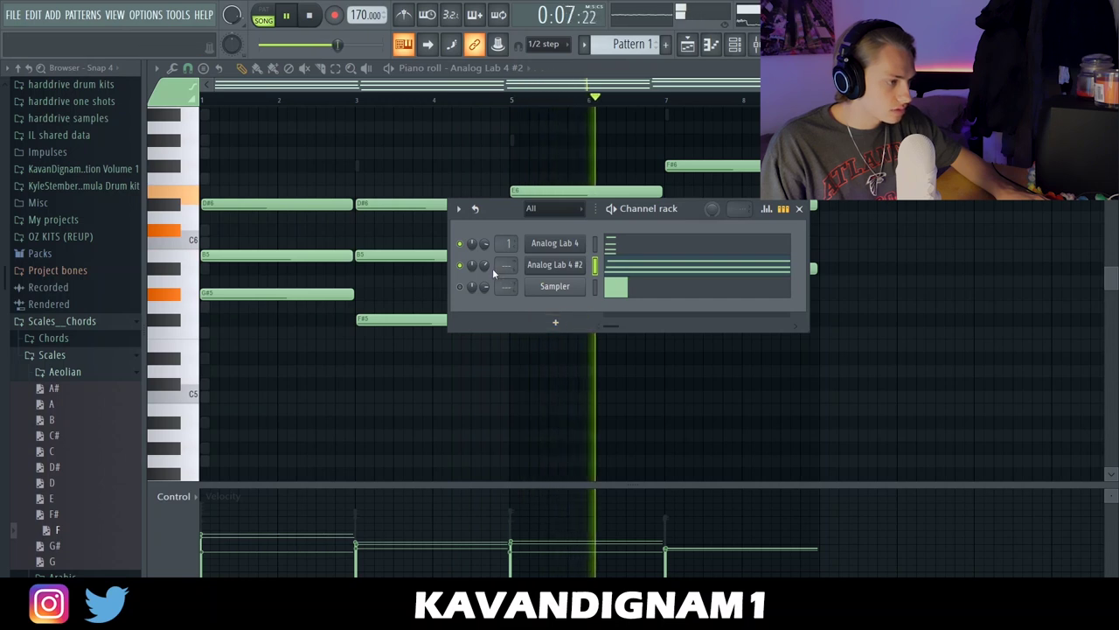
{"action": "left_click_drag", "start_coordinate": [487, 266], "coordinate": [487, 264]}
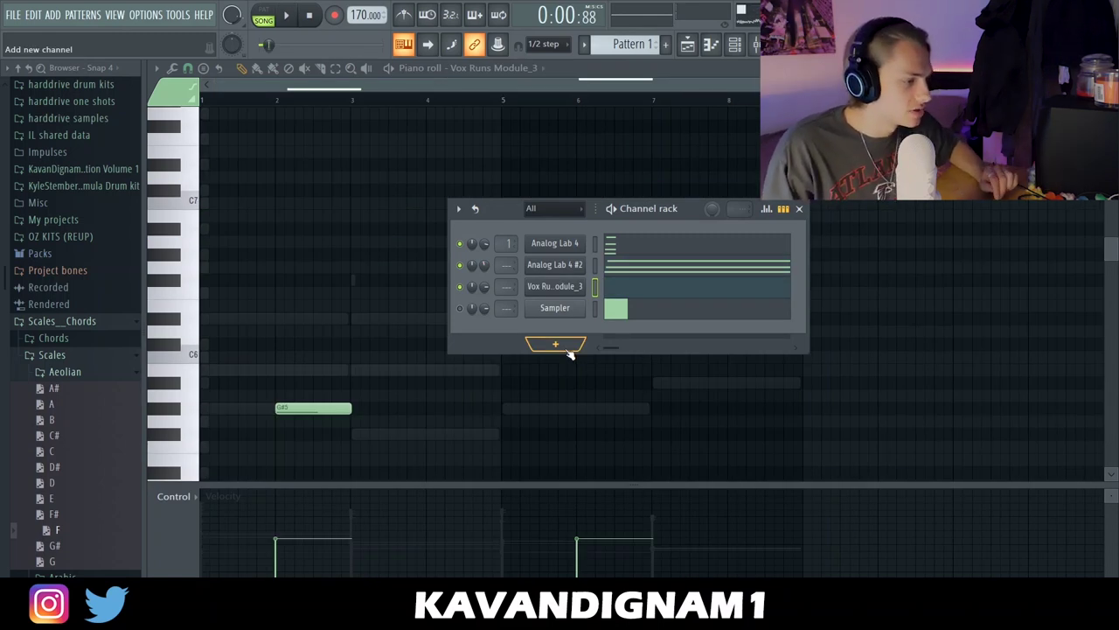
Add a second Vox Runs Module_3 instrument channel and start song playback
{"action": "left_click", "coordinate": [557, 346]}
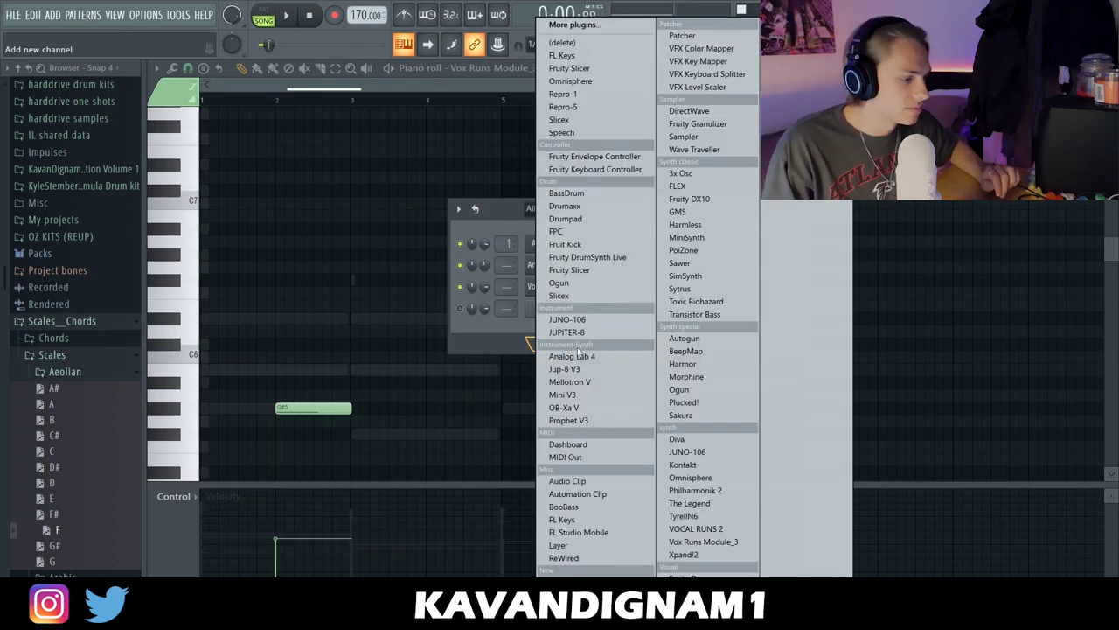
{"action": "left_click", "coordinate": [700, 542]}
{"action": "key", "text": "space"}
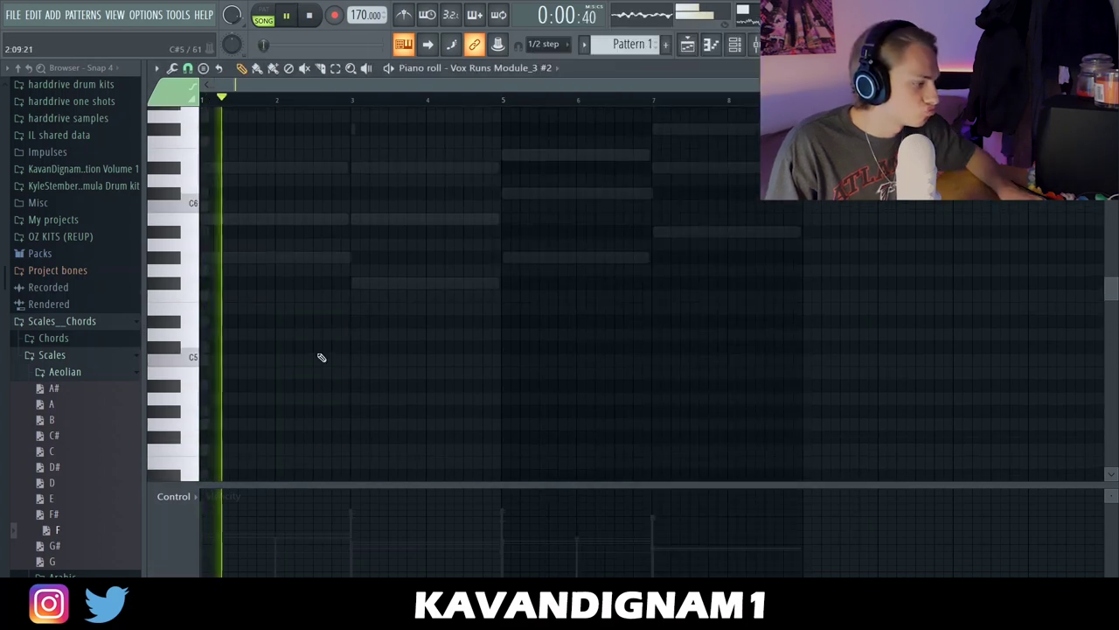
In the Vox Runs Module_3 #2 piano roll, draw a one-bar F#5 note at bar 4 and an A#5 note at bar 8
{"action": "left_click", "coordinate": [429, 281]}
{"action": "left_click_drag", "start_coordinate": [474, 280], "coordinate": [503, 280]}
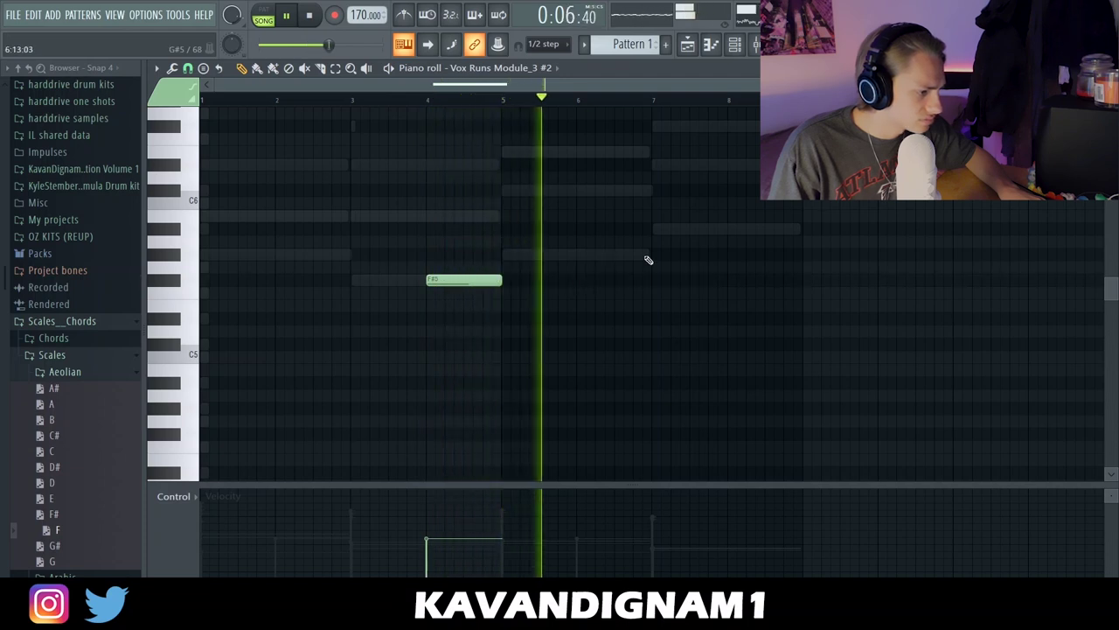
{"action": "left_click", "coordinate": [731, 229]}
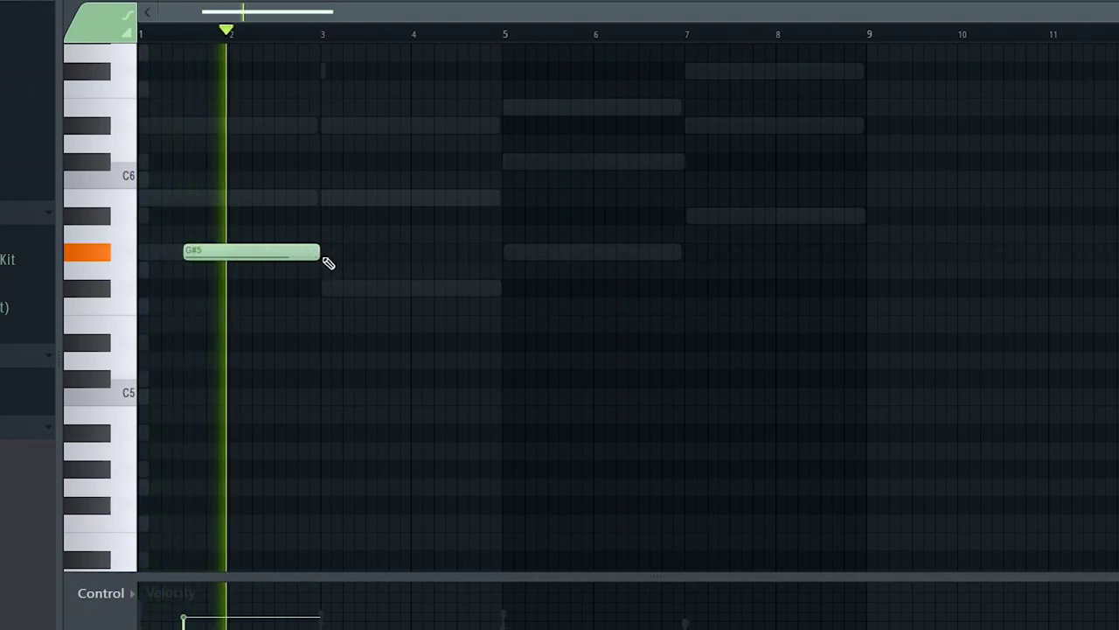
Draw F#5, G#5 and A#5 notes, each one and a half bars long, starting halfway through bars 3, 5 and 7
{"action": "left_click", "coordinate": [368, 289]}
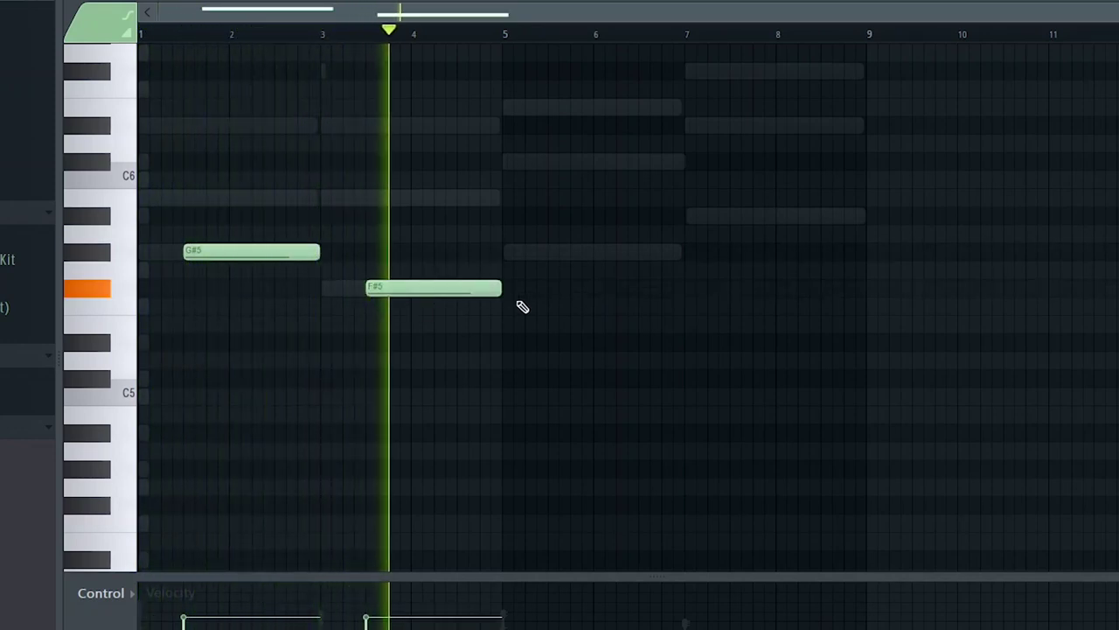
{"action": "left_click", "coordinate": [553, 252]}
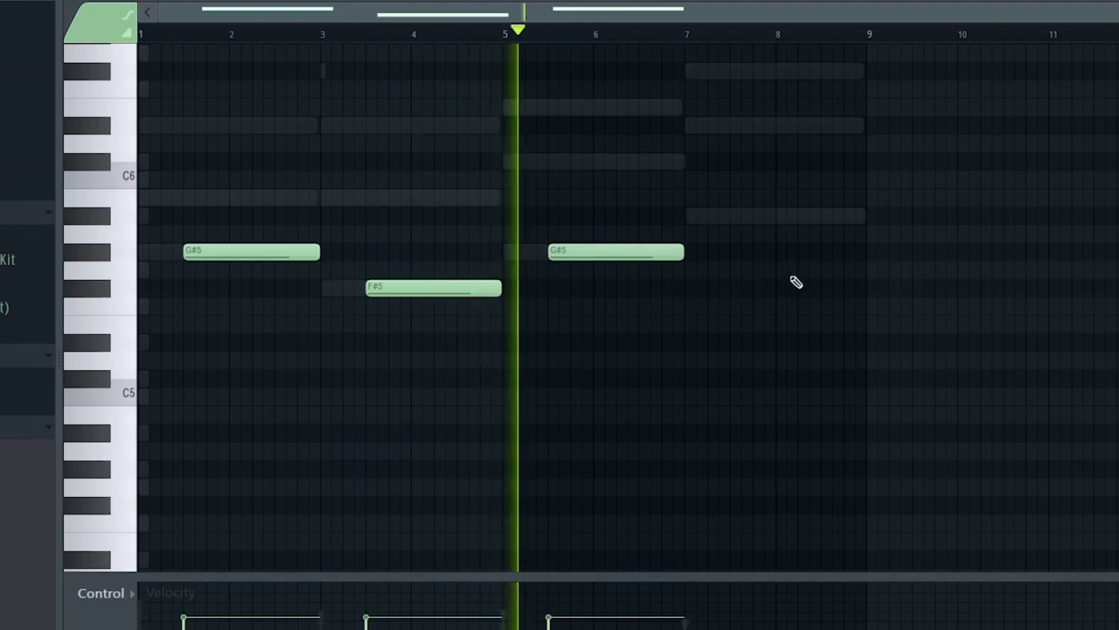
{"action": "left_click", "coordinate": [735, 216]}
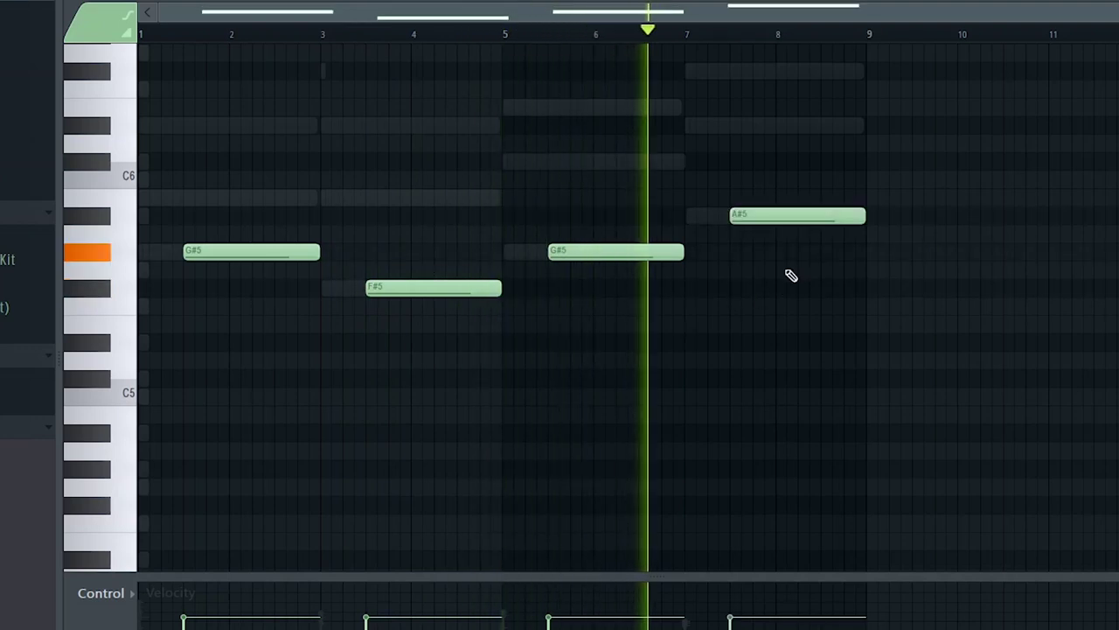
Randomize the velocities of the drawn notes with the piano roll randomizer
{"action": "key", "text": "alt+r"}
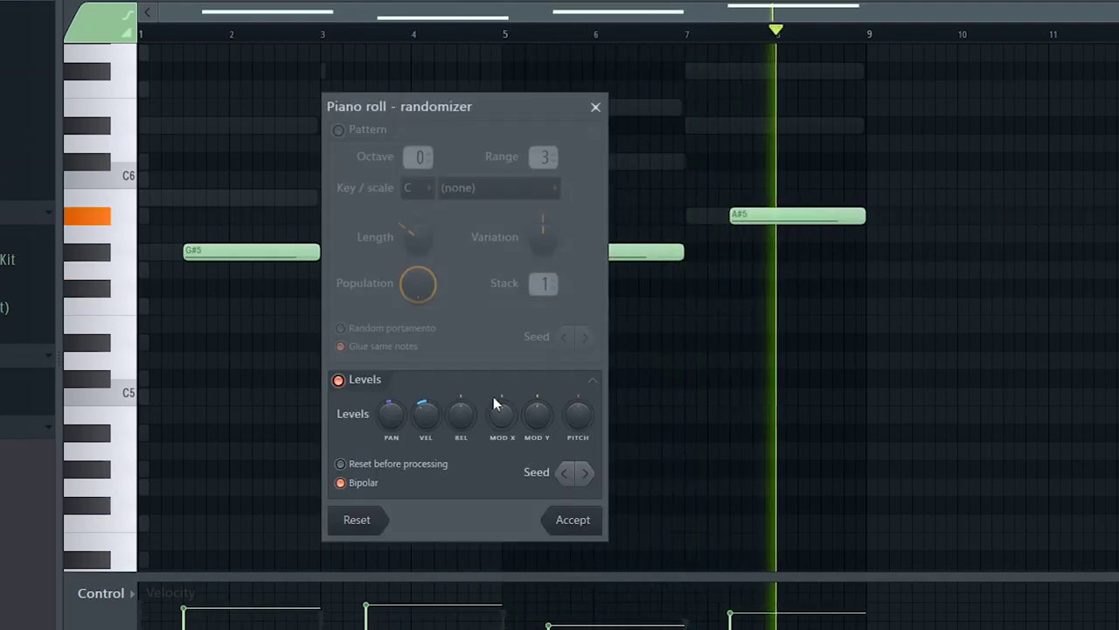
{"action": "left_click", "coordinate": [570, 523]}
{"action": "key", "text": "space"}
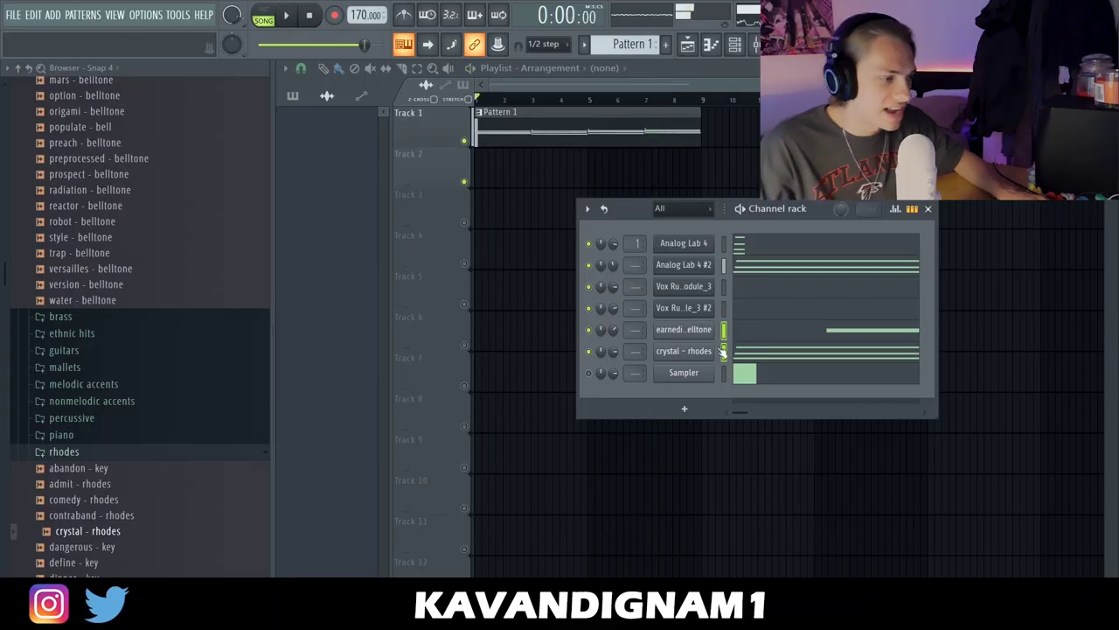
Review the crystal - rhodes chords and the Vox Runs Module_3 notes in the piano roll while playing the pattern
{"action": "left_click", "coordinate": [762, 353]}
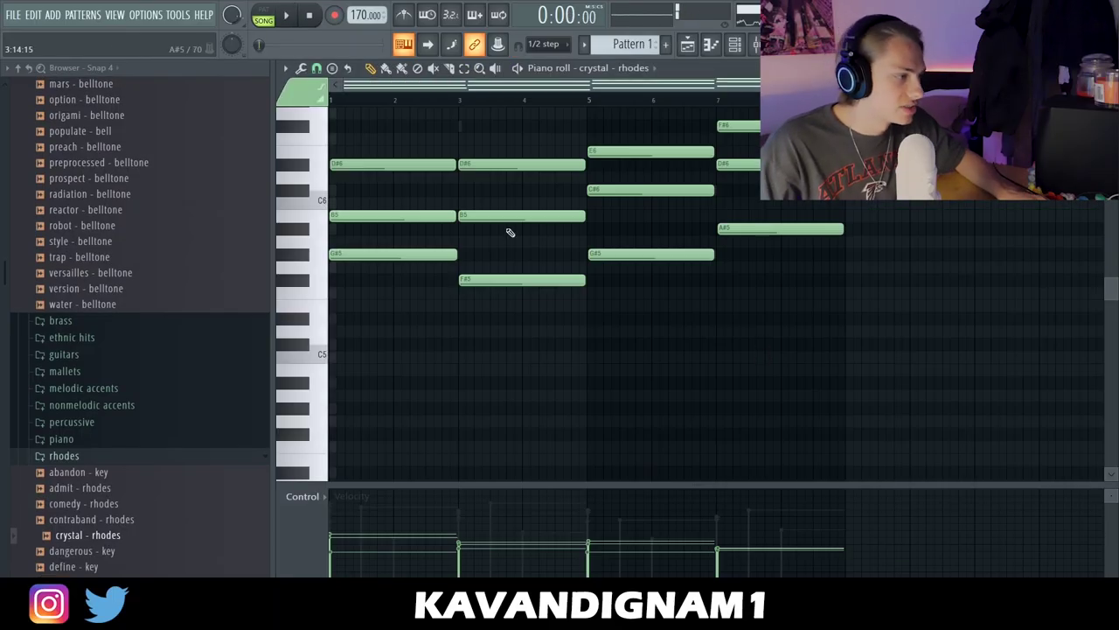
{"action": "left_click", "coordinate": [518, 68]}
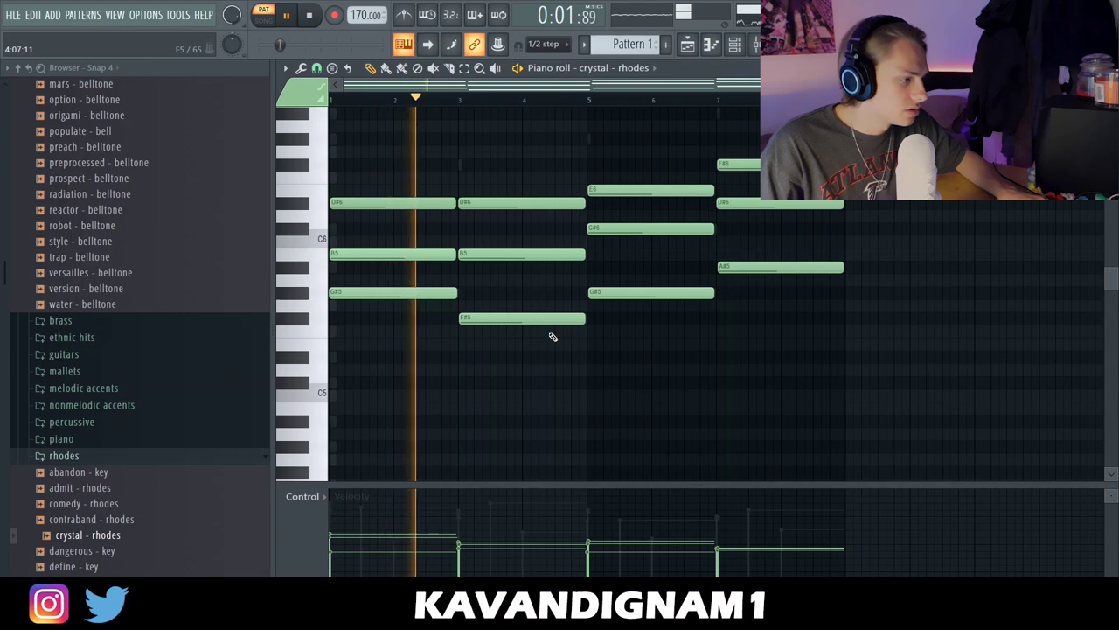
{"action": "left_click", "coordinate": [749, 47]}
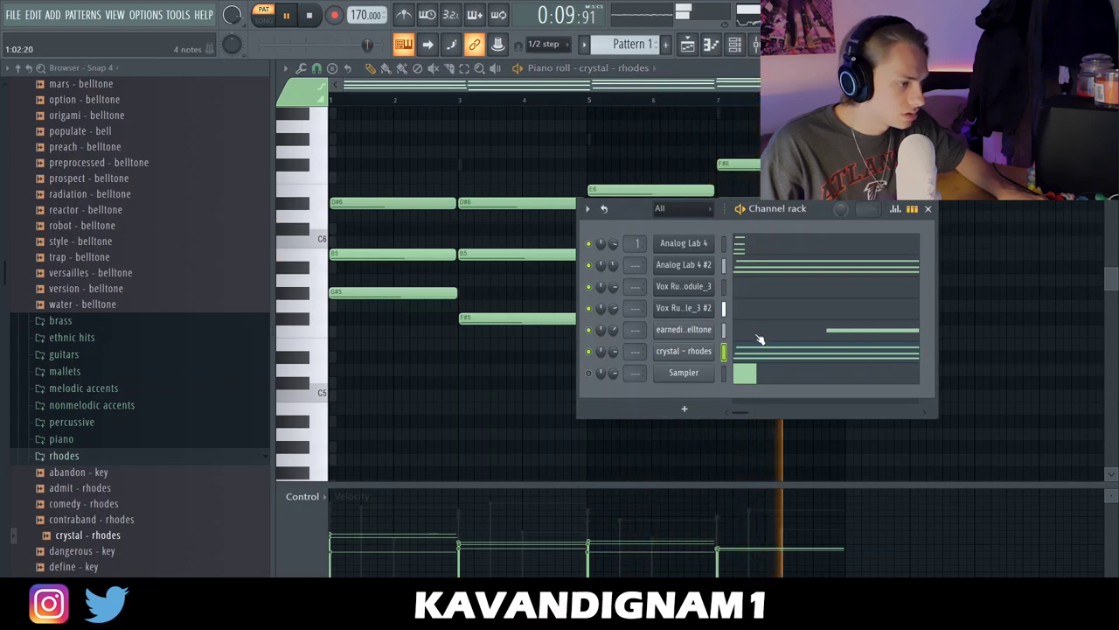
{"action": "left_click", "coordinate": [757, 293]}
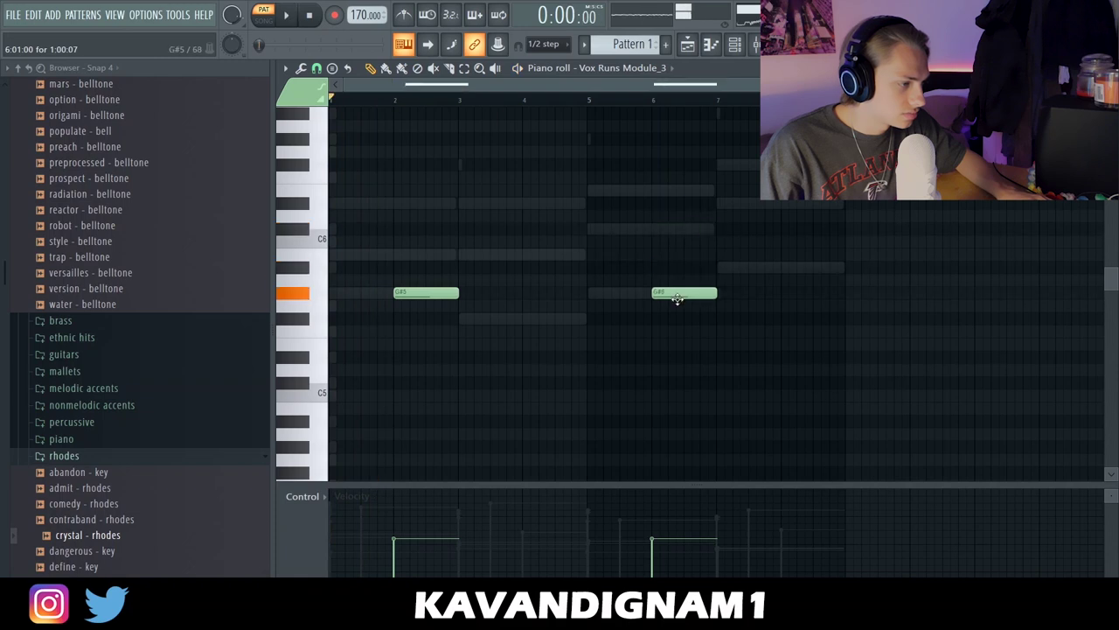
{"action": "key", "text": "space"}
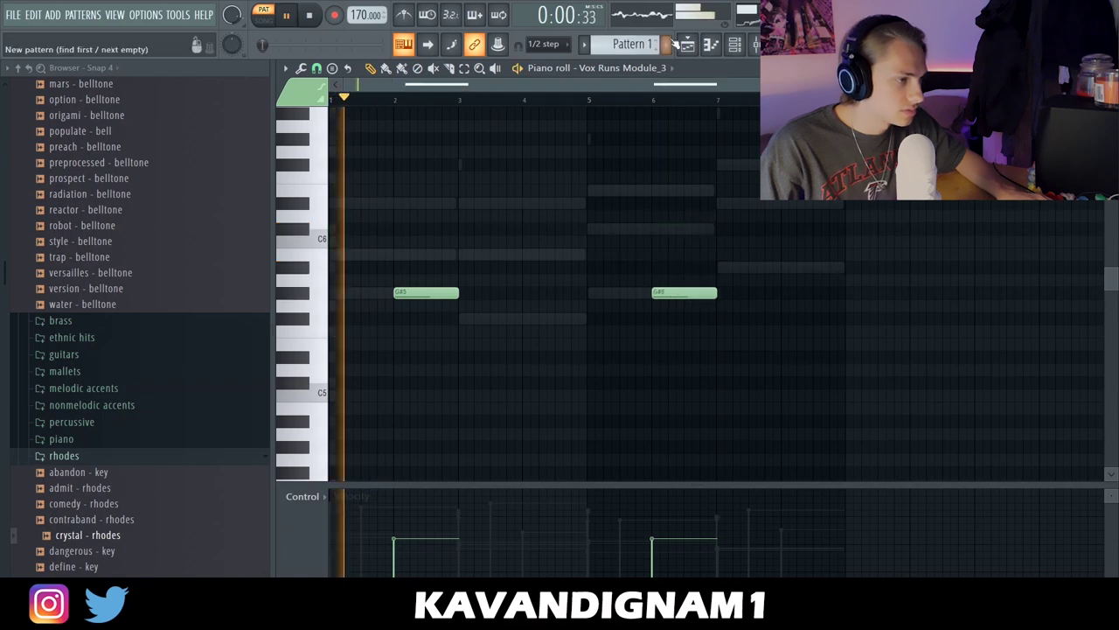
Select all instrument channels and route them to consecutive mixer tracks starting from Insert 1
{"action": "left_click", "coordinate": [735, 48]}
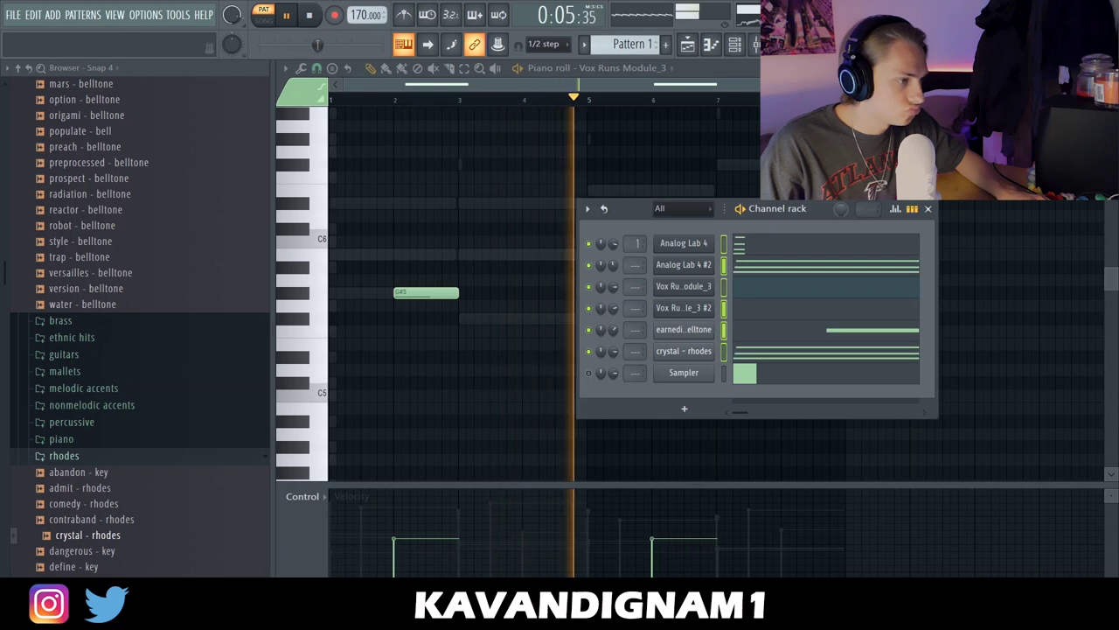
{"action": "left_click", "coordinate": [753, 44]}
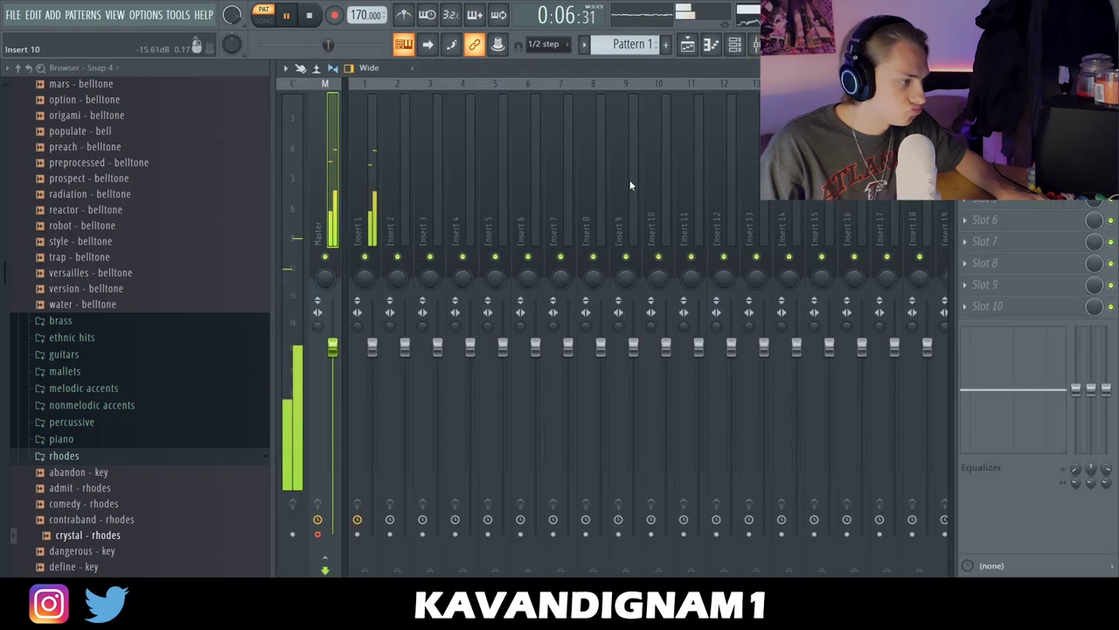
{"action": "left_click", "coordinate": [364, 206]}
{"action": "right_click", "coordinate": [364, 206]}
{"action": "mouse_move", "coordinate": [456, 226]}
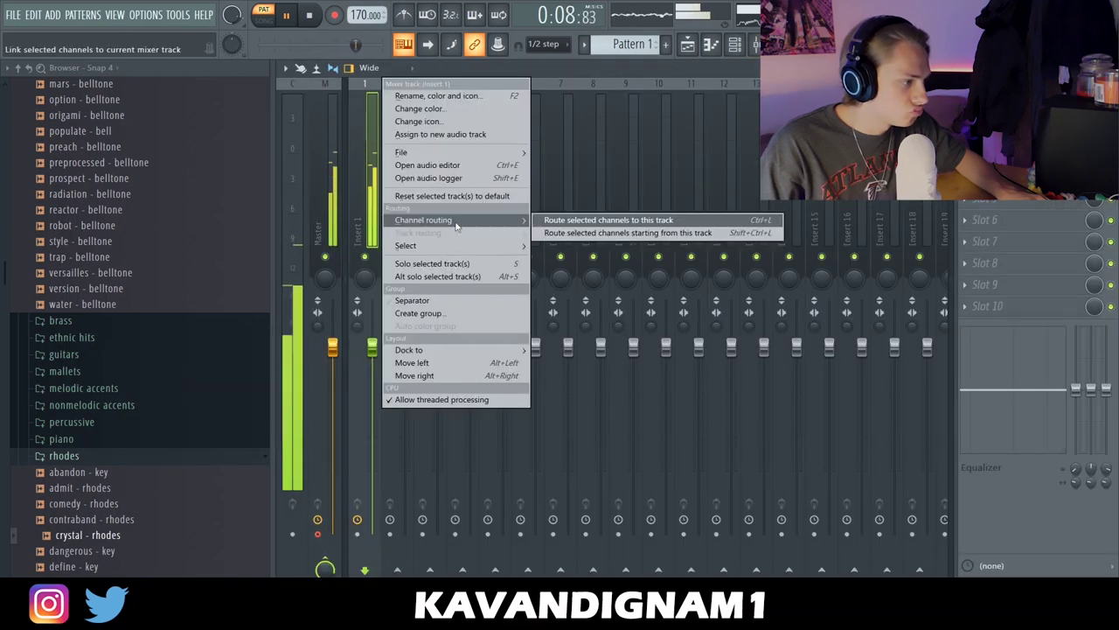
{"action": "left_click", "coordinate": [643, 233]}
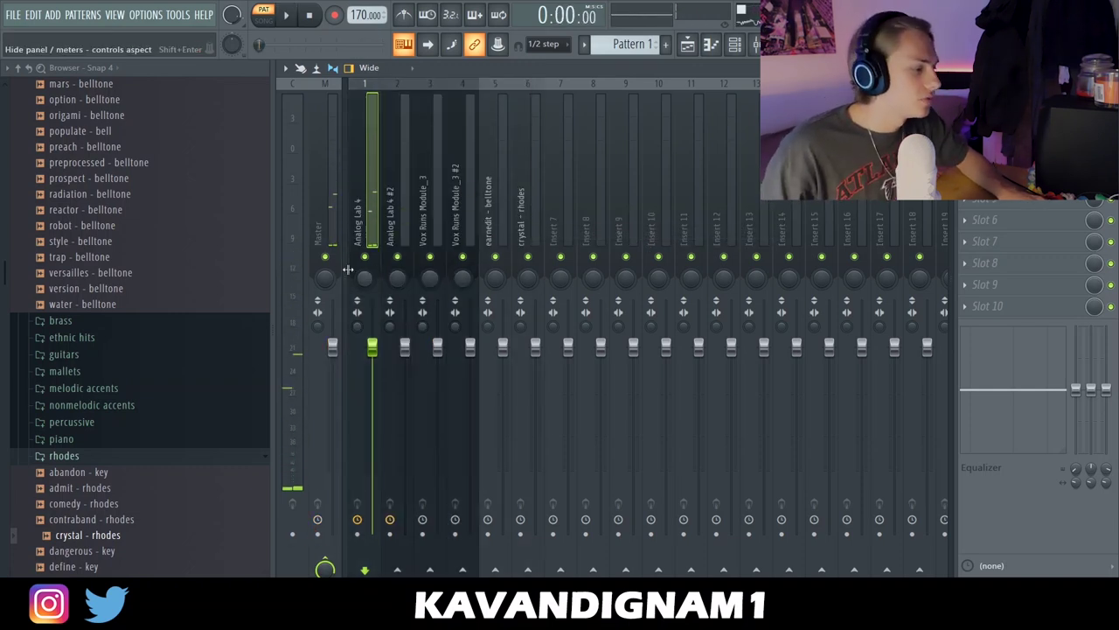
{"action": "left_click", "coordinate": [361, 252]}
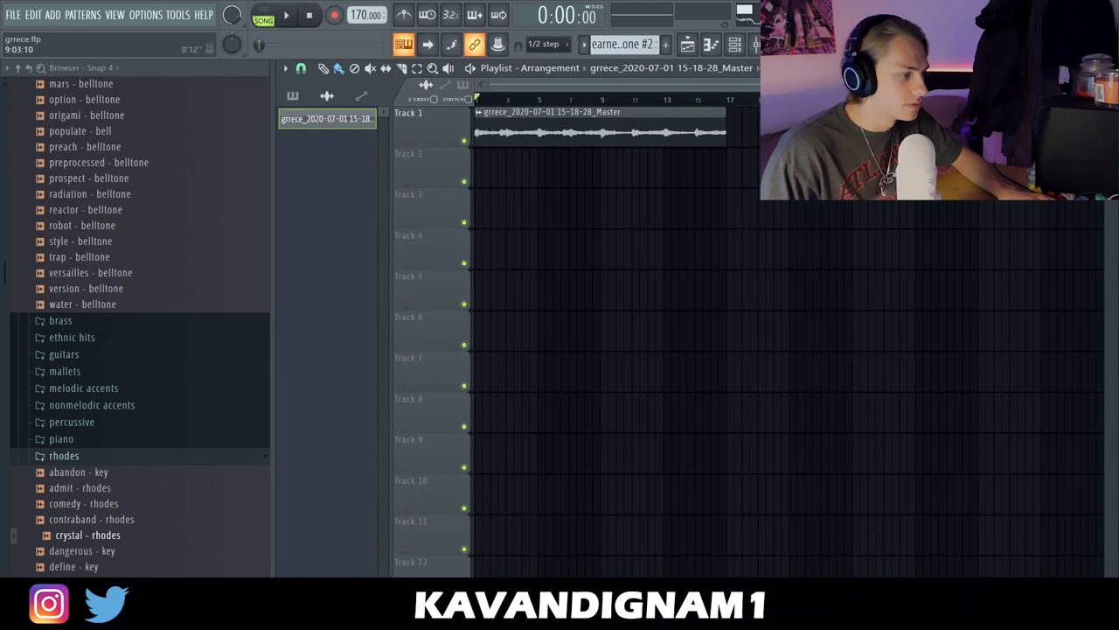
Normalize the rendered Master audio clip and set it to mixer track 10, Auto stretch mode and a pitch of -200 cents
{"action": "double_click", "coordinate": [582, 125]}
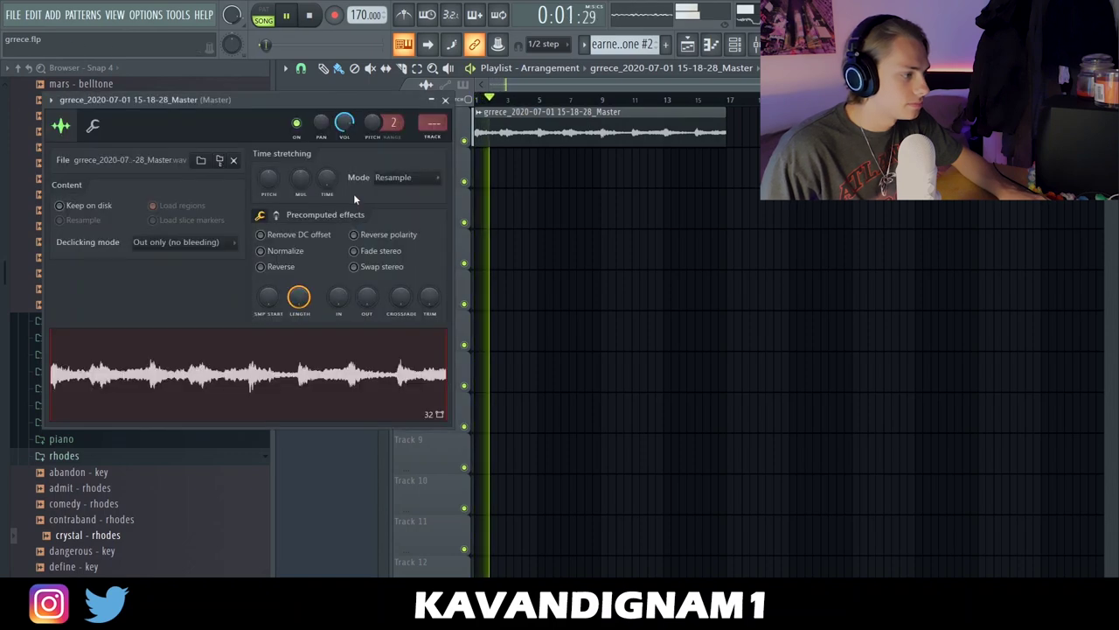
{"action": "left_click", "coordinate": [260, 251]}
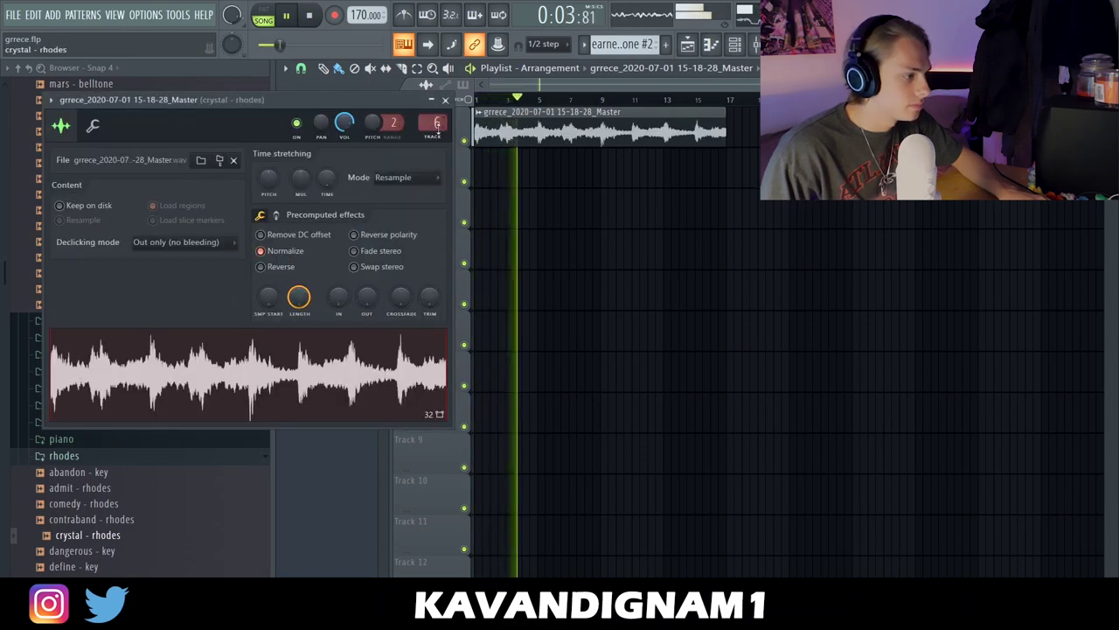
{"action": "left_click", "coordinate": [445, 99]}
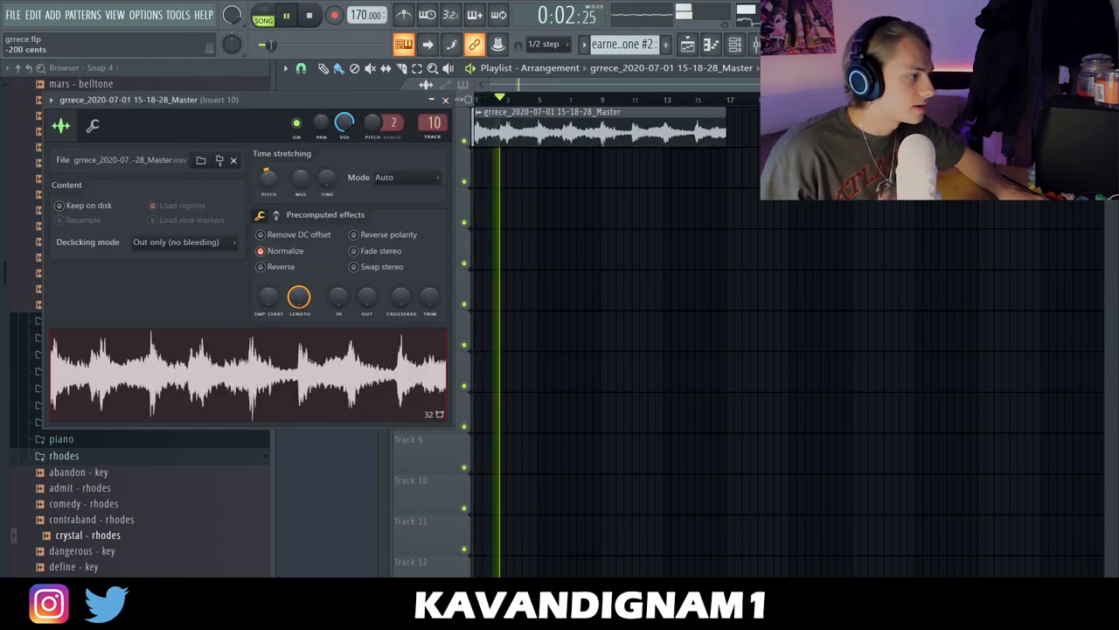
Close the rendered Master clip's settings and save the project
{"action": "left_click", "coordinate": [445, 100]}
{"action": "left_click", "coordinate": [13, 15]}
{"action": "left_click", "coordinate": [32, 80]}
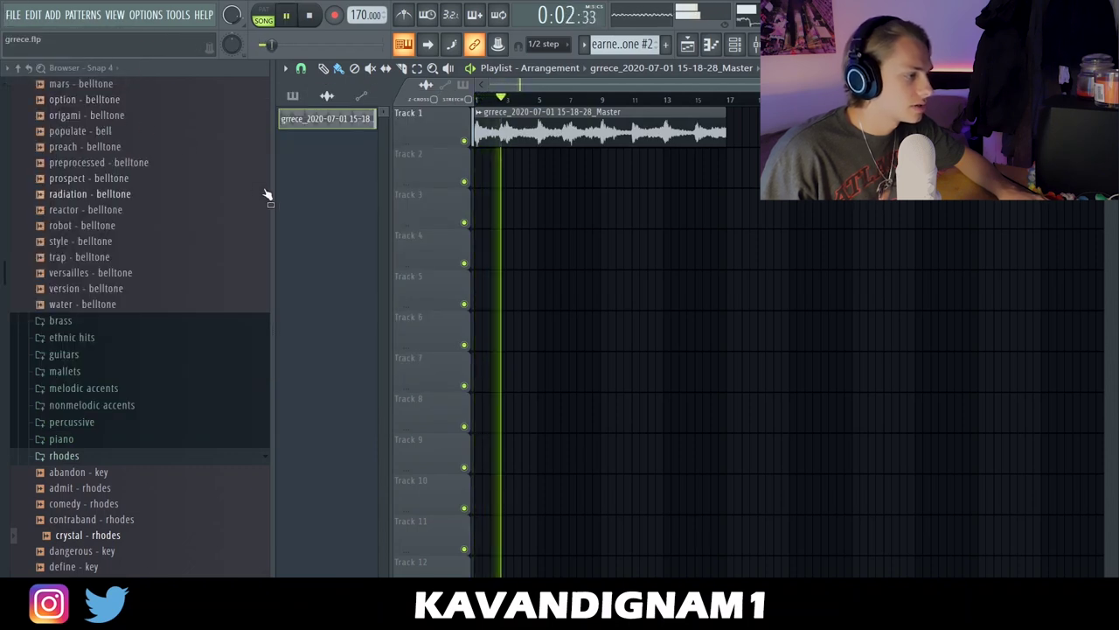
Place Pattern 9 on playlist Track 2 from bar 9 to bar 17 and select that range on the timeline
{"action": "scroll", "coordinate": [640, 44], "scroll_direction": "down", "scroll_amount": 3}
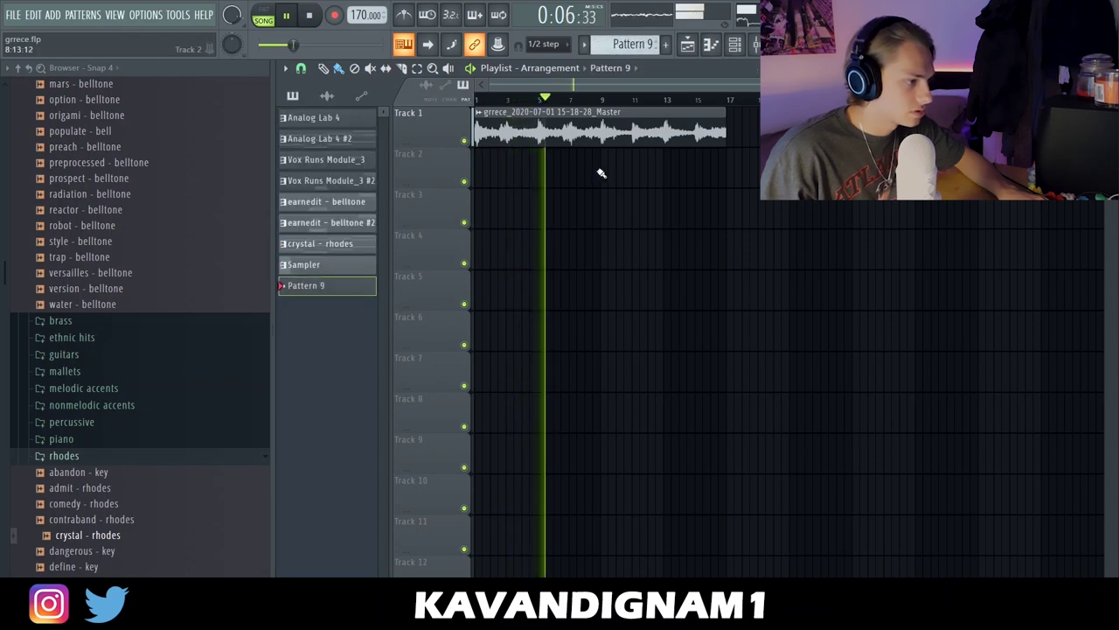
{"action": "left_click_drag", "start_coordinate": [612, 173], "coordinate": [716, 170]}
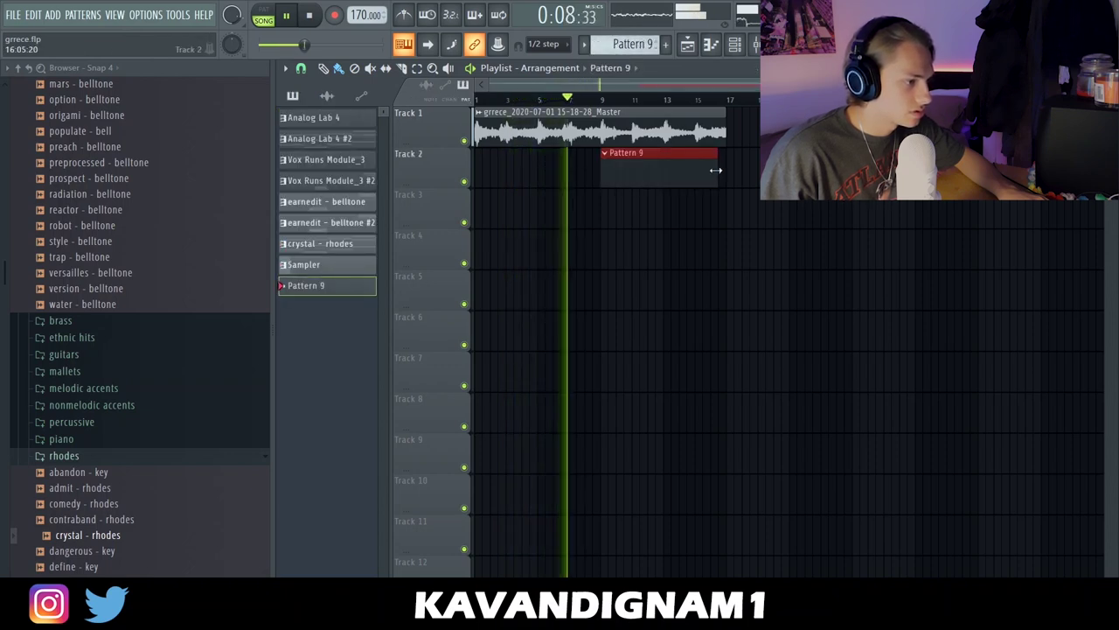
{"action": "left_click_drag", "start_coordinate": [732, 103], "coordinate": [610, 102]}
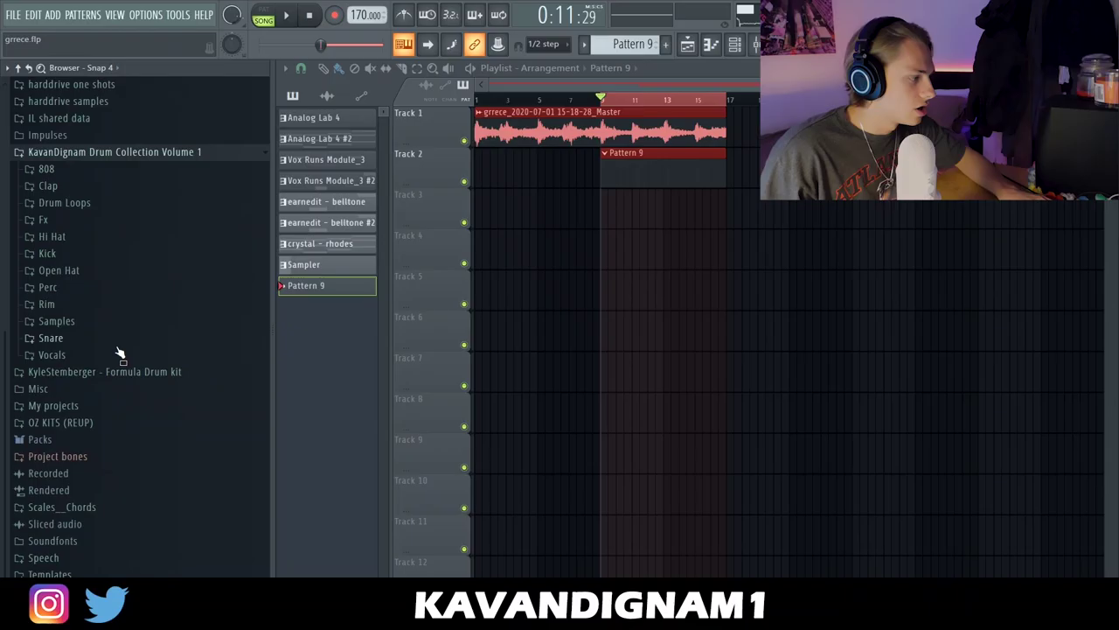
Add Clap (Highest) from KavanDignam Drum Collection Volume 1 to the channel rack as a new channel and start playback
{"action": "scroll", "coordinate": [122, 341], "scroll_direction": "up", "scroll_amount": 3}
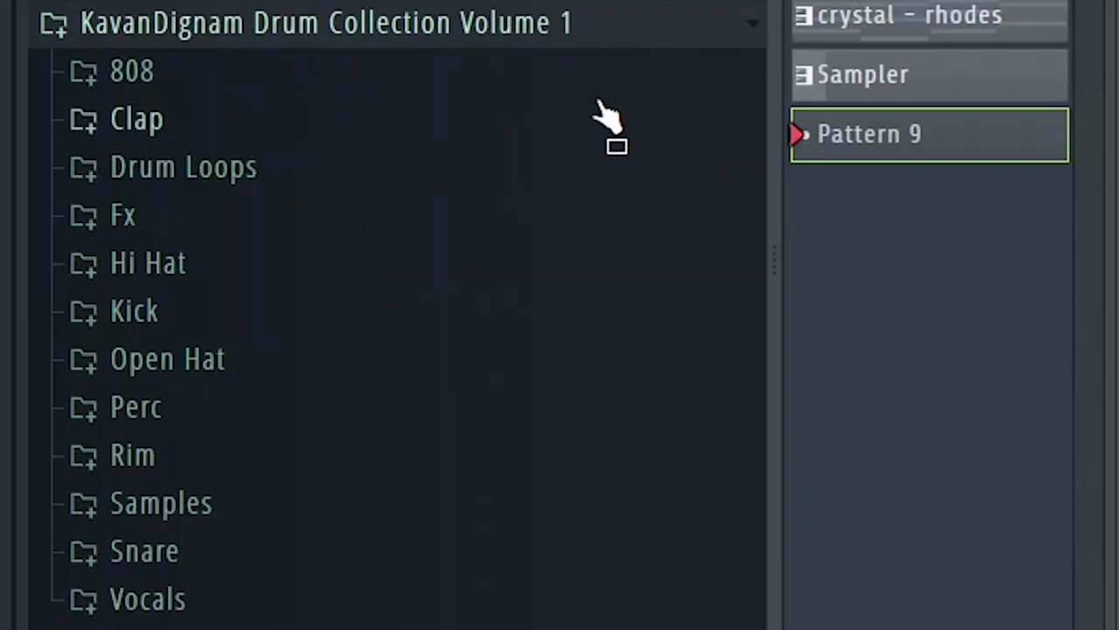
{"action": "left_click", "coordinate": [608, 118]}
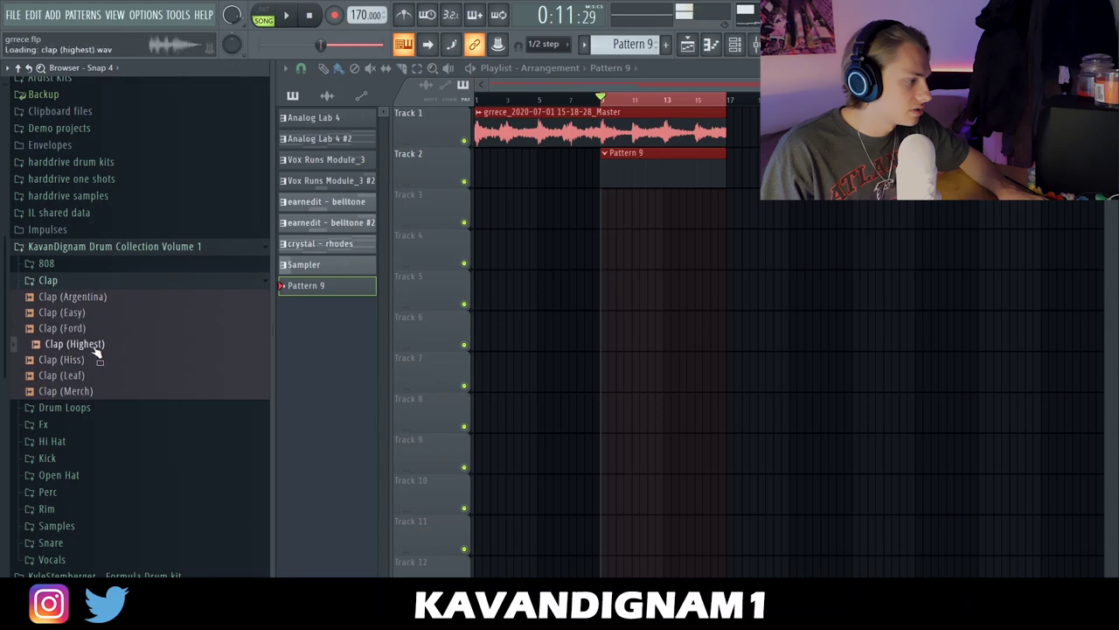
{"action": "left_click_drag", "start_coordinate": [123, 350], "coordinate": [745, 50]}
{"action": "left_click_drag", "start_coordinate": [718, 388], "coordinate": [819, 406]}
{"action": "key", "text": "space"}
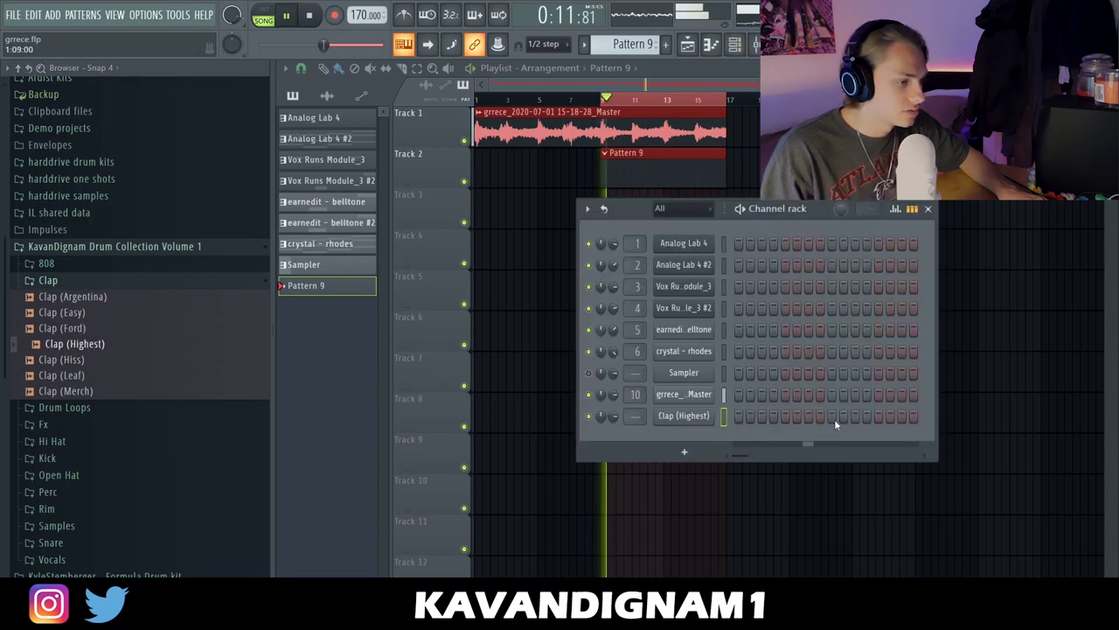
Draw a C5 clap note on beat 3 of bar 1 and repeat it every bar through bar 8
{"action": "left_click", "coordinate": [715, 48]}
{"action": "left_click", "coordinate": [360, 395]}
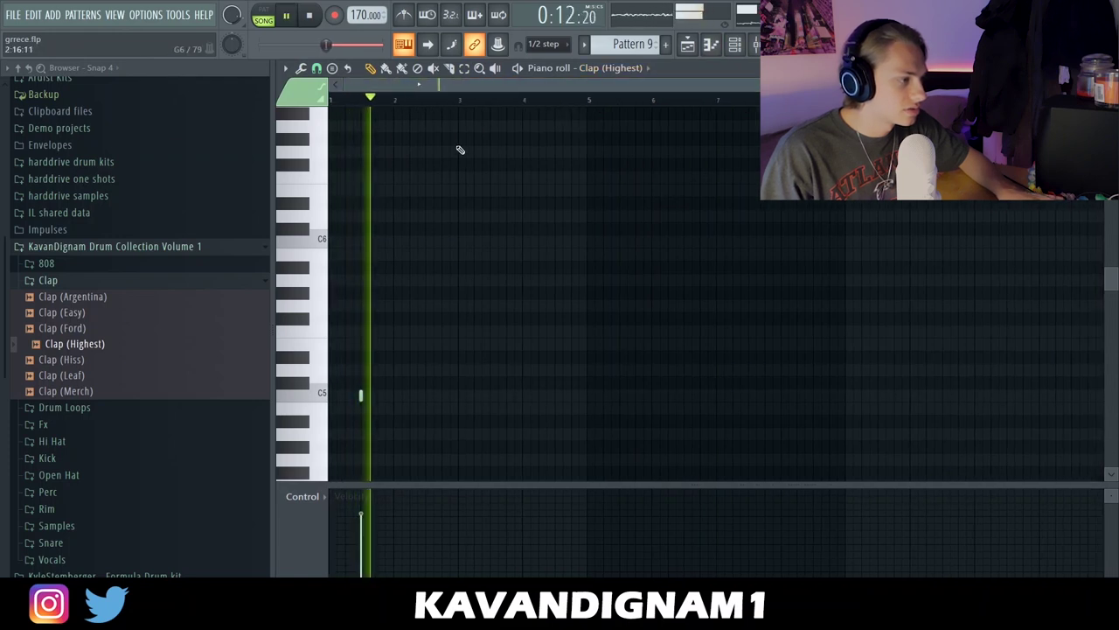
{"action": "key", "text": "ctrl+b"}
{"action": "key", "text": "ctrl+b"}
{"action": "key", "text": "ctrl+b"}
{"action": "key", "text": "ctrl+b"}
{"action": "key", "text": "ctrl+b"}
{"action": "key", "text": "ctrl+b"}
{"action": "key", "text": "ctrl+b"}
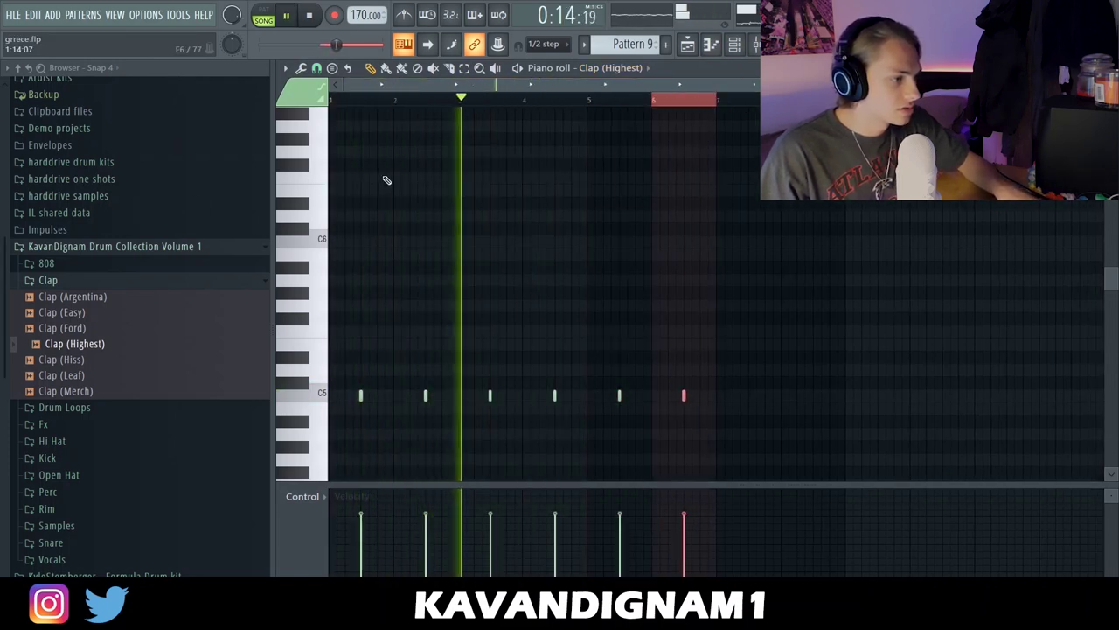
{"action": "key", "text": "ctrl+q"}
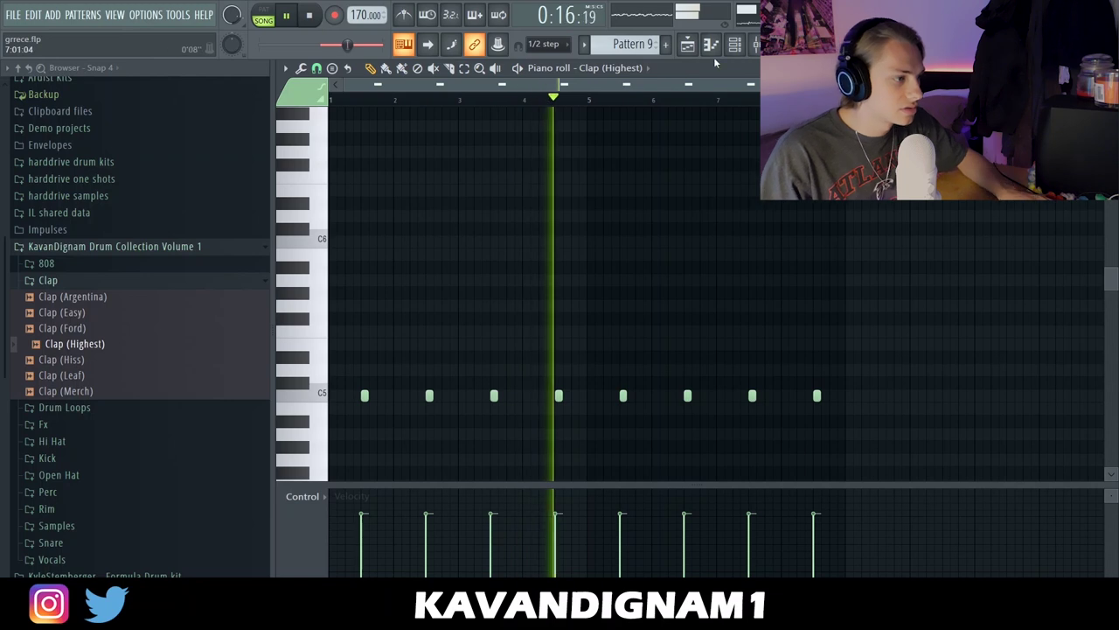
Add Hi-Hat (Toosie) from the Hi Hat folder as a new channel and fill each 2 steps
{"action": "left_click", "coordinate": [735, 45]}
{"action": "left_click", "coordinate": [79, 284]}
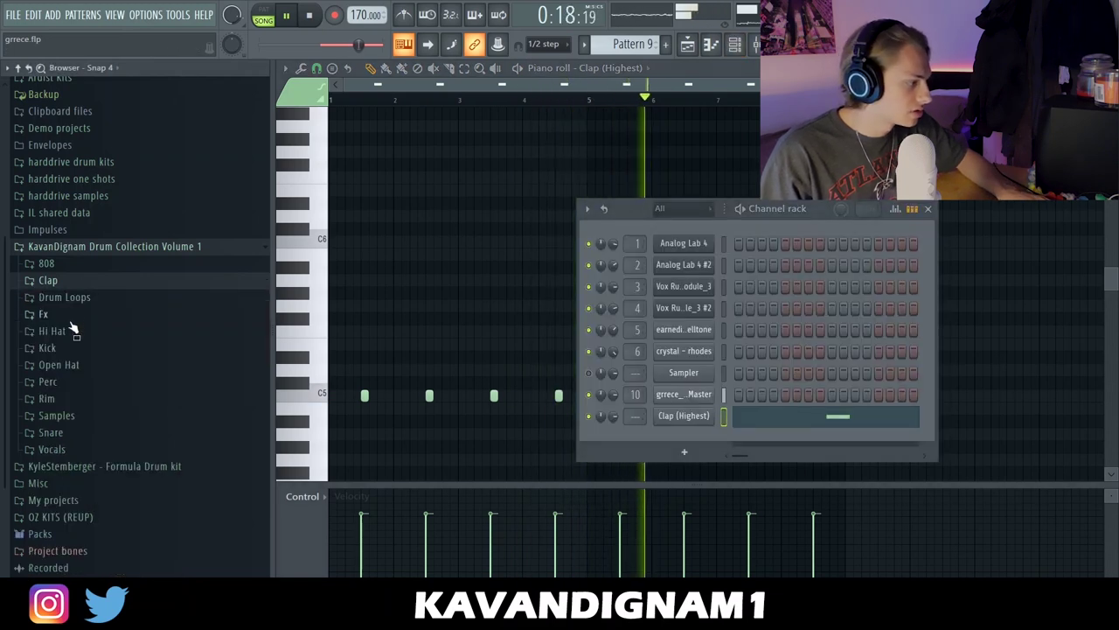
{"action": "left_click", "coordinate": [77, 329]}
{"action": "key", "text": "space"}
{"action": "left_click", "coordinate": [78, 377]}
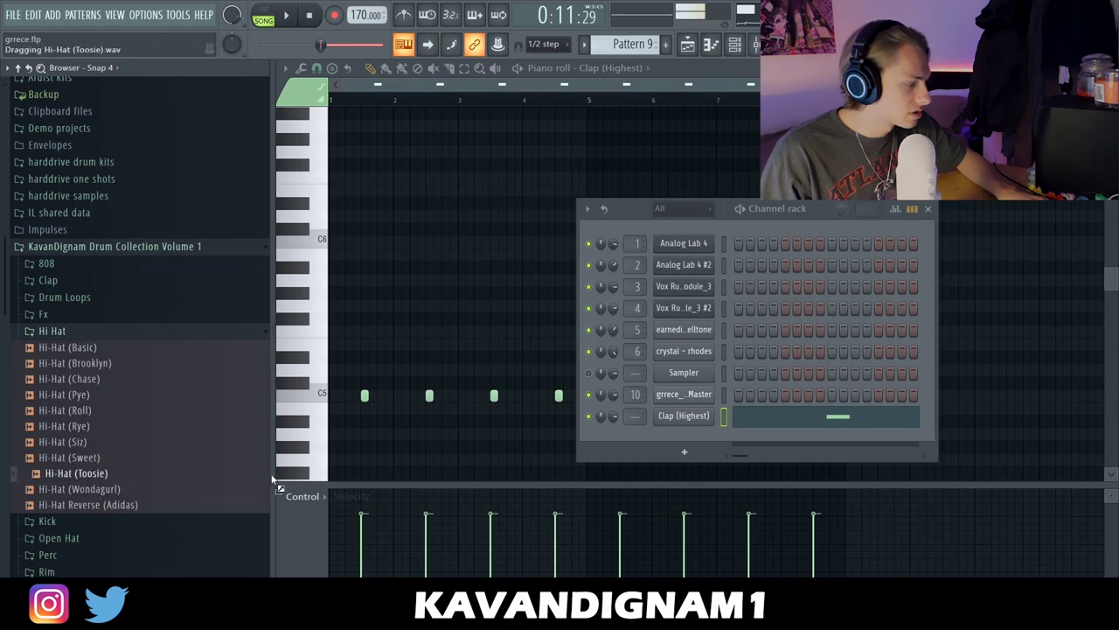
{"action": "left_click_drag", "start_coordinate": [686, 439], "coordinate": [686, 439]}
{"action": "right_click", "coordinate": [684, 437]}
{"action": "left_click", "coordinate": [822, 449]}
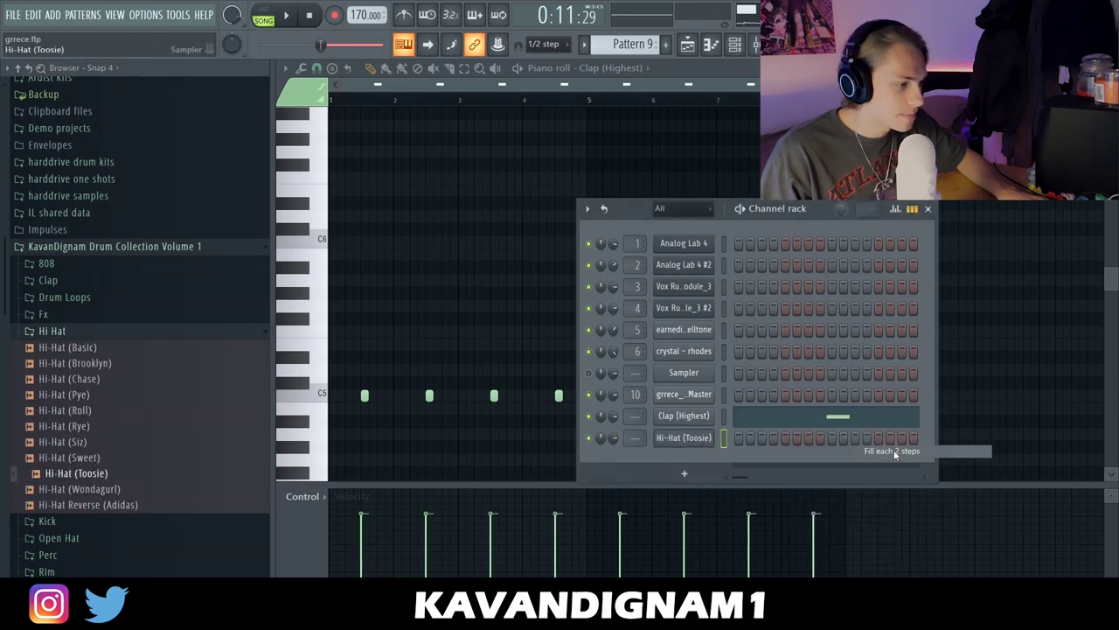
Raise the fade-out and trim of the Hi-Hat (Toosie) sample during playback, then close its settings
{"action": "key", "text": "space"}
{"action": "left_click", "coordinate": [684, 438]}
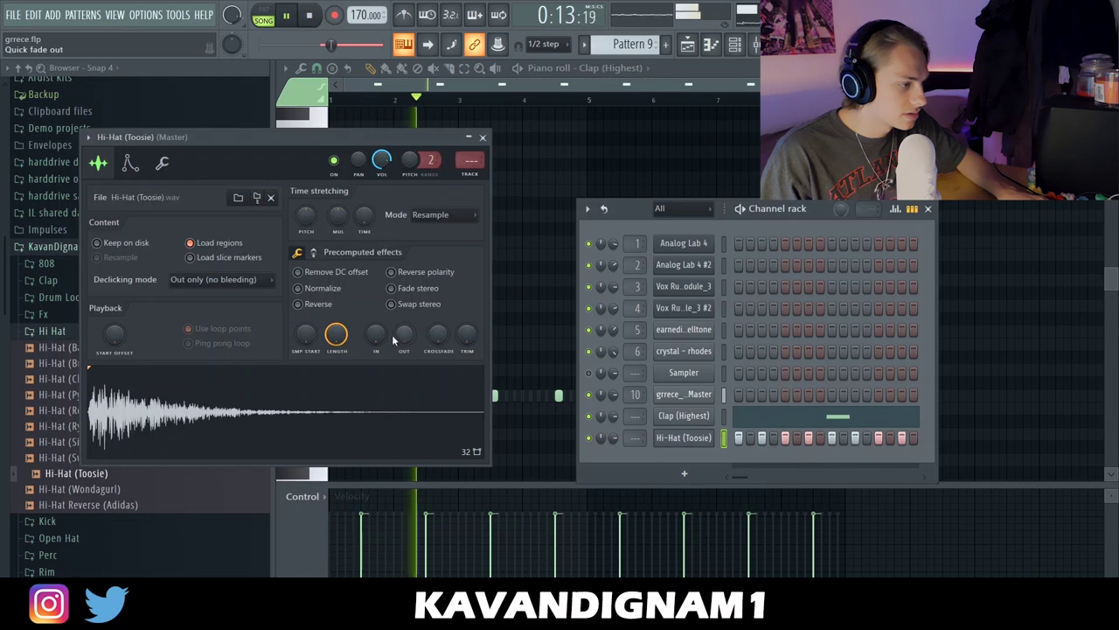
{"action": "left_click_drag", "start_coordinate": [466, 339], "coordinate": [457, 219]}
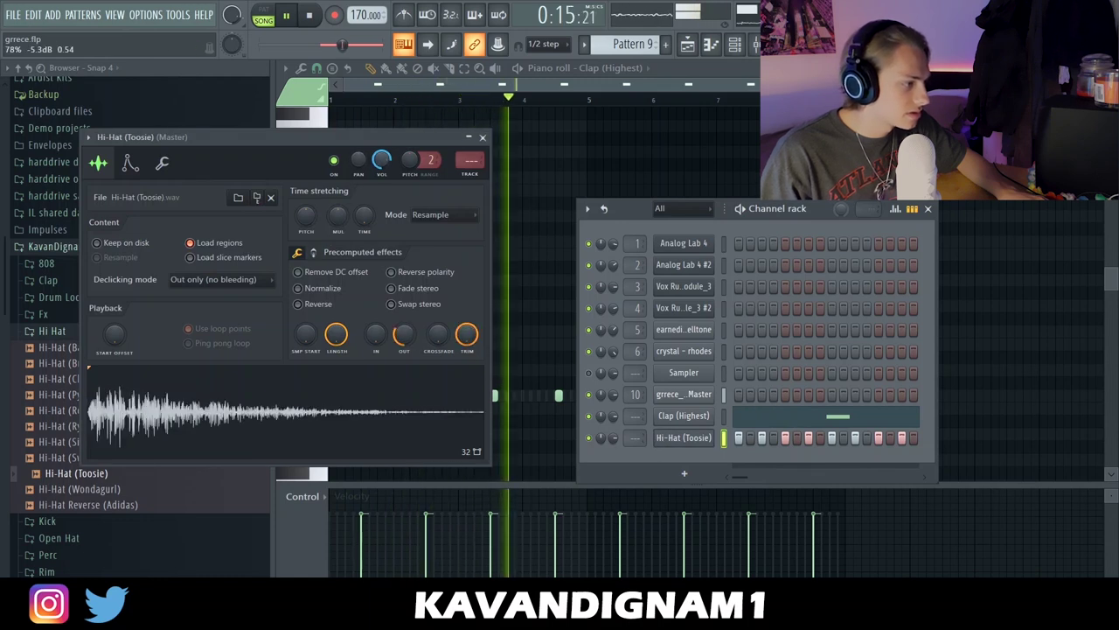
{"action": "left_click", "coordinate": [482, 138]}
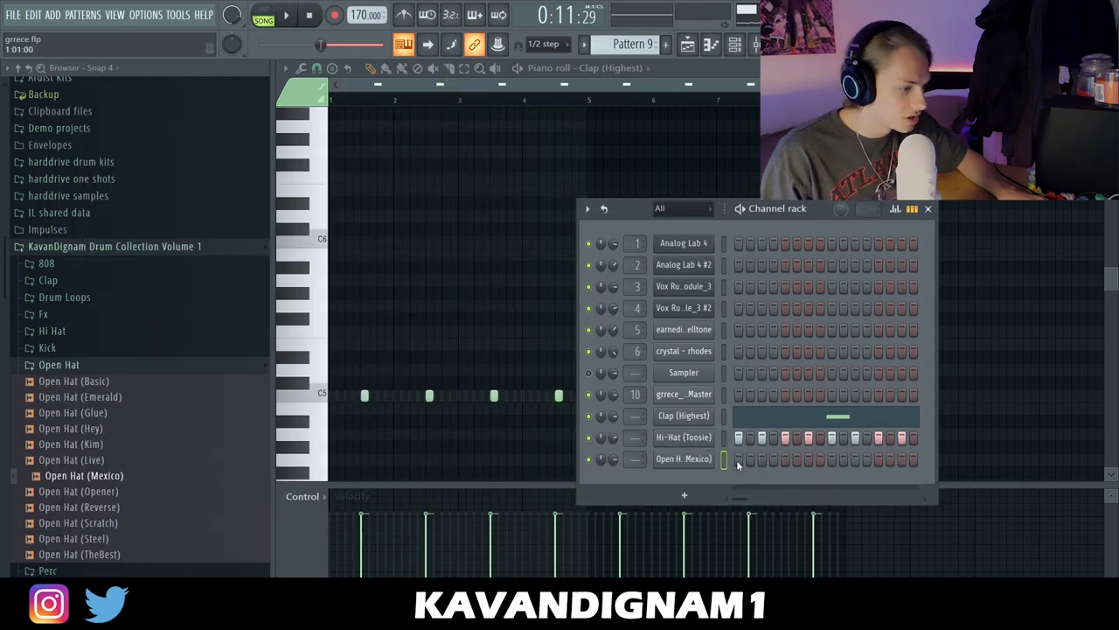
Place Open Hat (Mexico) hits on C5 at the start of bars 1 and 5
{"action": "left_click", "coordinate": [712, 45]}
{"action": "left_click_drag", "start_coordinate": [591, 105], "coordinate": [2, 213]}
{"action": "key", "text": "ctrl+b"}
{"action": "key", "text": "ctrl+d"}
{"action": "key", "text": "ctrl+q"}
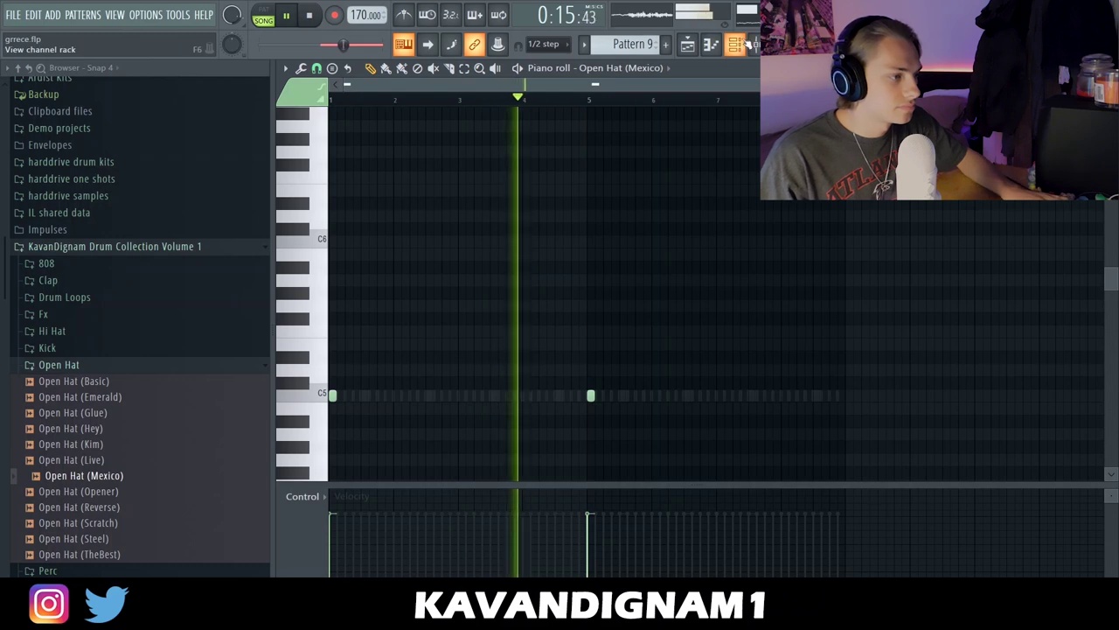
Pan the Open Hat (Mexico) channel off-centre and save the project
{"action": "left_click", "coordinate": [749, 44]}
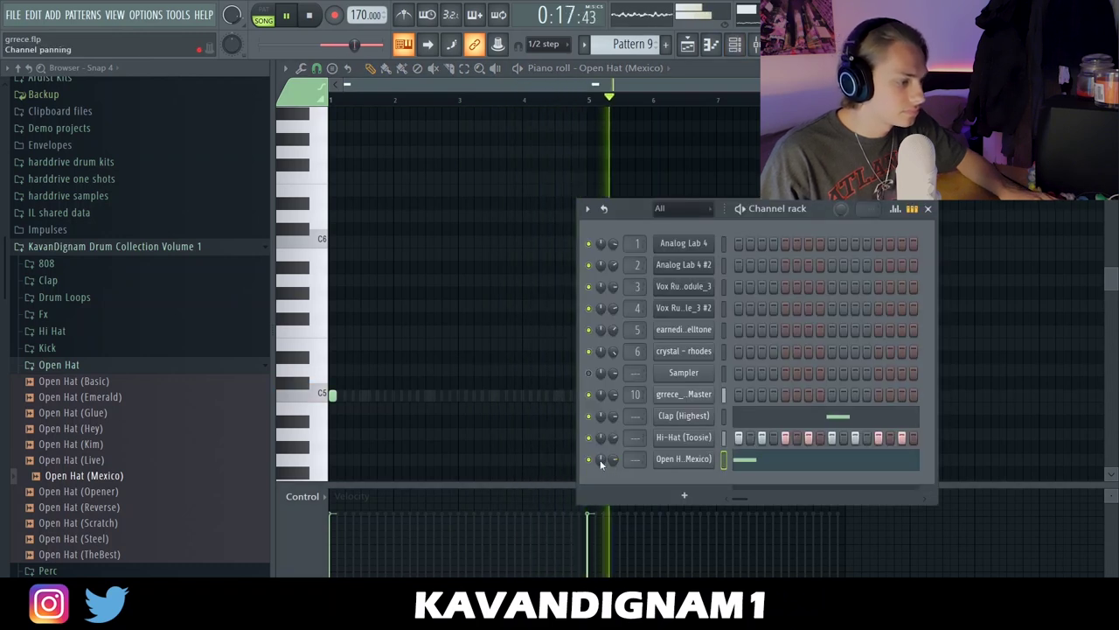
{"action": "left_click", "coordinate": [14, 16]}
{"action": "left_click", "coordinate": [61, 78]}
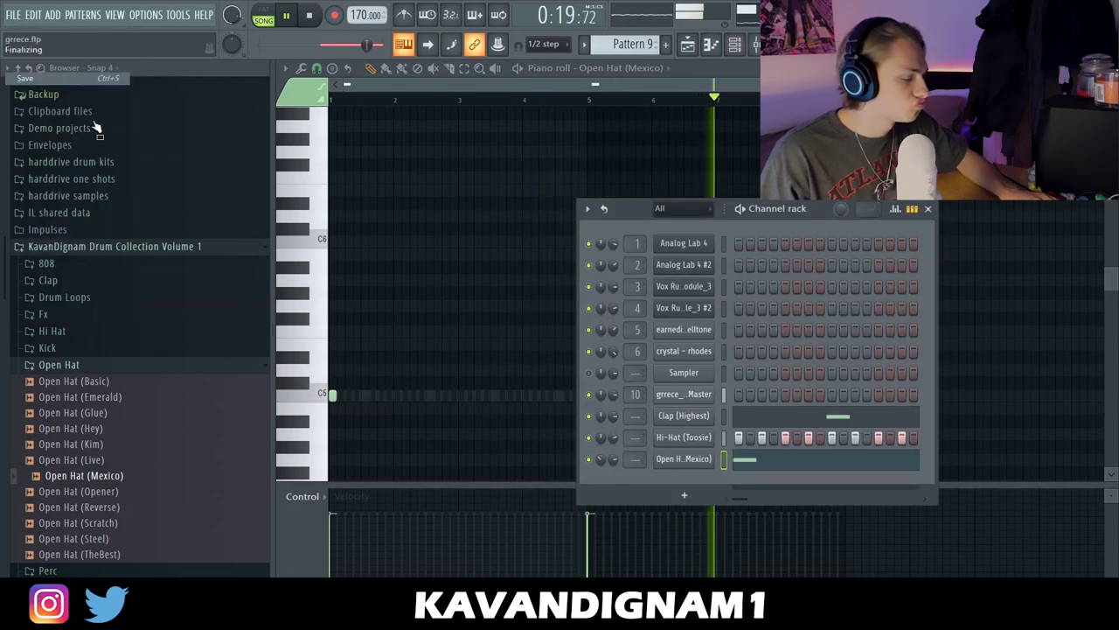
Add Open Hat (Steel) as a new channel, raise its sample trim, and place a hit on step 5
{"action": "left_click", "coordinate": [60, 365]}
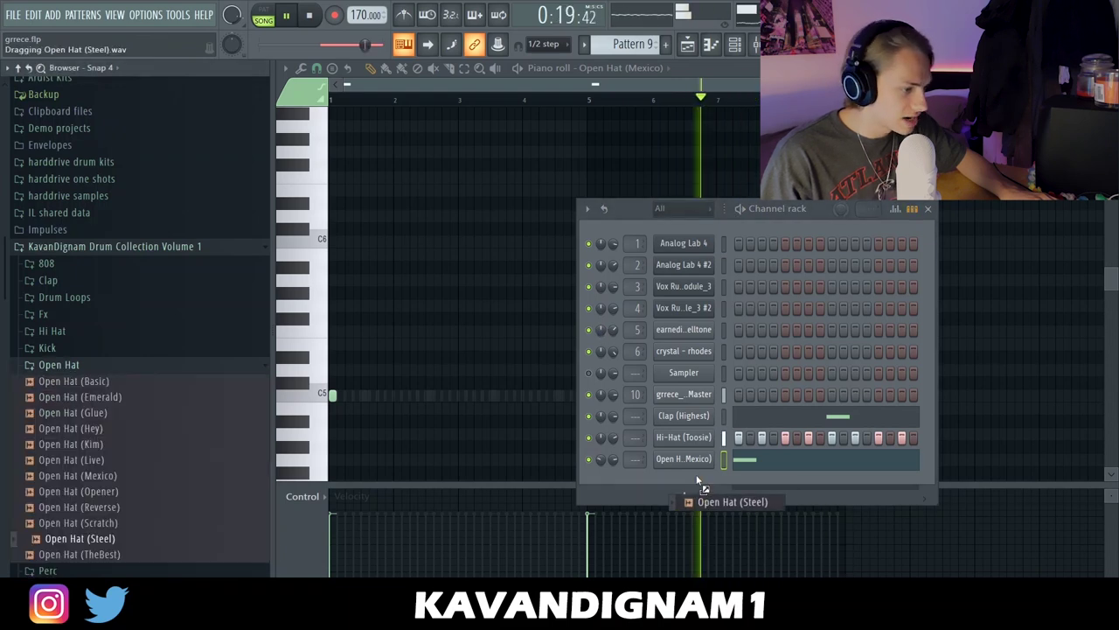
{"action": "left_click_drag", "start_coordinate": [690, 498], "coordinate": [704, 469]}
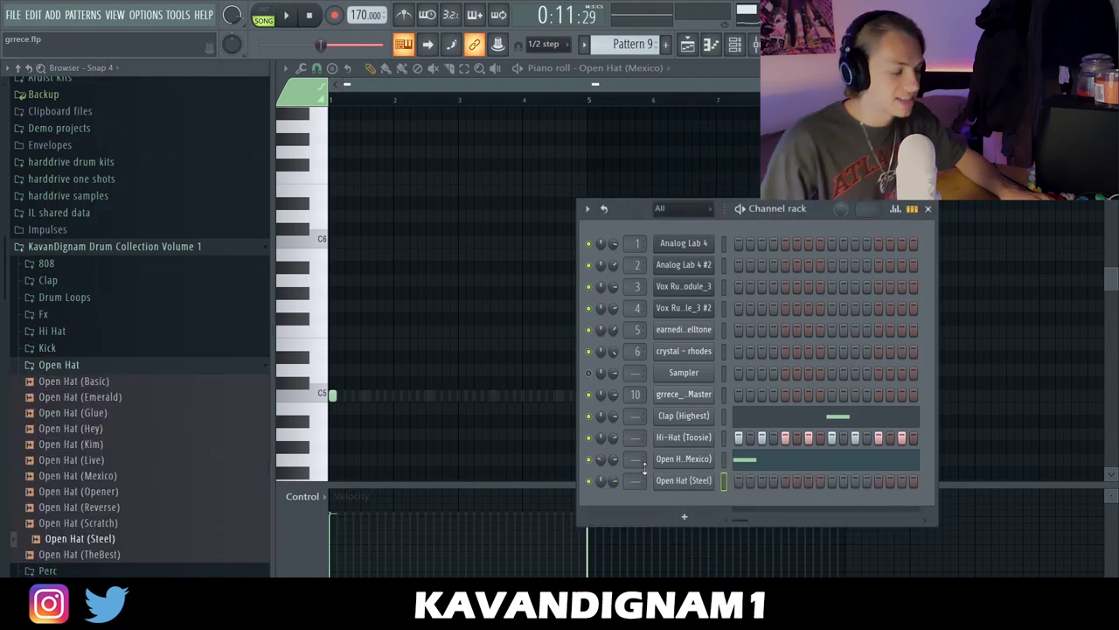
{"action": "left_click", "coordinate": [684, 480]}
{"action": "key", "text": "space"}
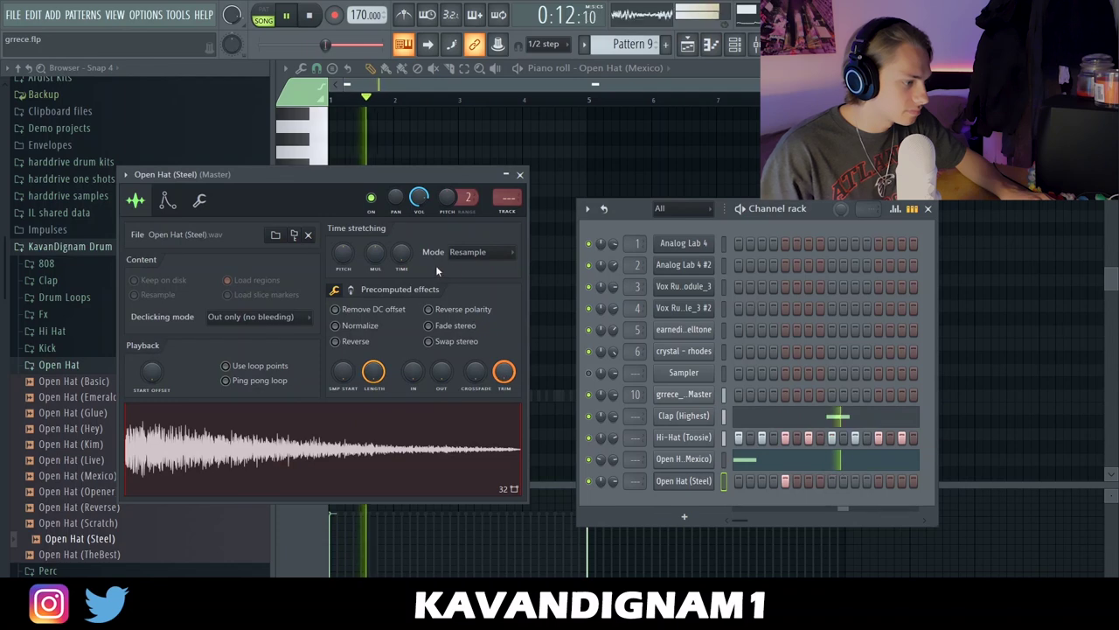
{"action": "left_click", "coordinate": [519, 174]}
Copy the Open Hat (Steel) hit from bar 1 to the matching position in bar 5
{"action": "key", "text": "F6"}
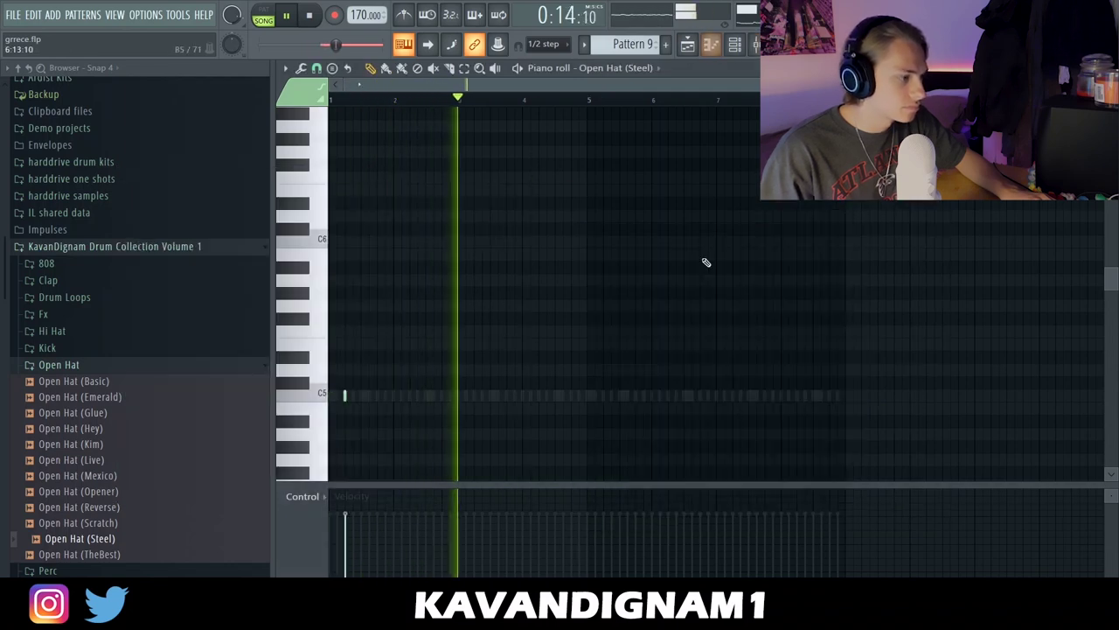
{"action": "left_click_drag", "start_coordinate": [591, 103], "coordinate": [2, 186]}
{"action": "key", "text": "ctrl+b"}
{"action": "key", "text": "ctrl+d"}
{"action": "key", "text": "F6"}
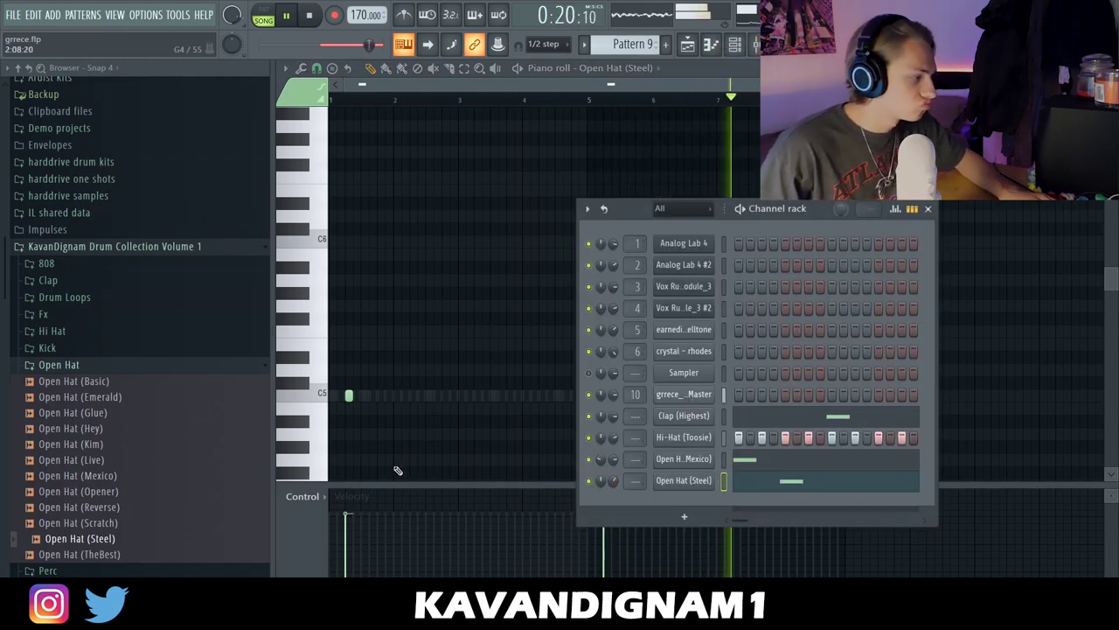
Add 808 (Wheezy) from the 808 folder as a new channel and adjust its sampler settings
{"action": "left_click", "coordinate": [124, 370]}
{"action": "left_click", "coordinate": [44, 264]}
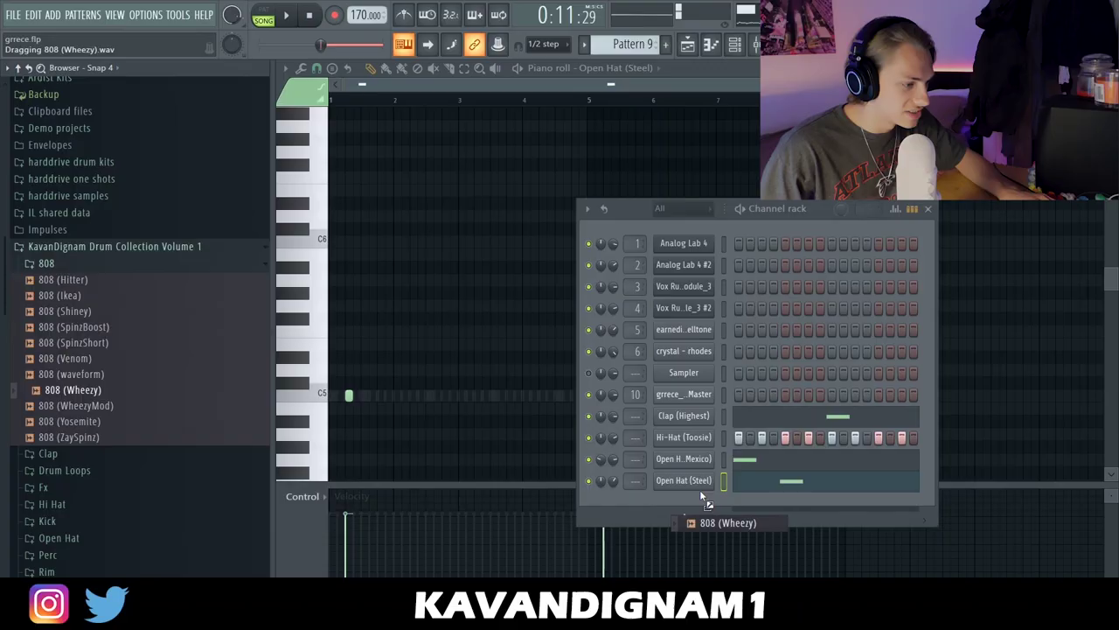
{"action": "left_click_drag", "start_coordinate": [72, 390], "coordinate": [690, 514]}
{"action": "left_click_drag", "start_coordinate": [526, 400], "coordinate": [527, 350]}
{"action": "left_click", "coordinate": [218, 219]}
{"action": "left_click", "coordinate": [540, 193]}
Draw 808 (Wheezy) notes: F#5 at the start of bar 1, two F#5 in bar 2, and E5 at the start of bar 3
{"action": "left_click", "coordinate": [715, 50]}
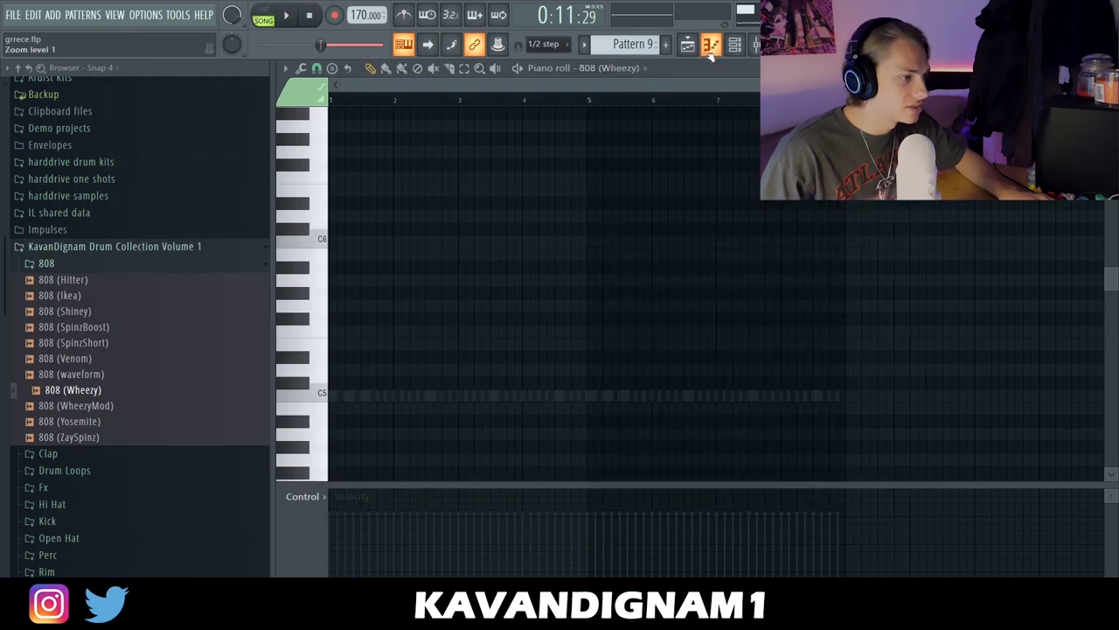
{"action": "scroll", "coordinate": [347, 292], "scroll_direction": "down", "scroll_amount": 2}
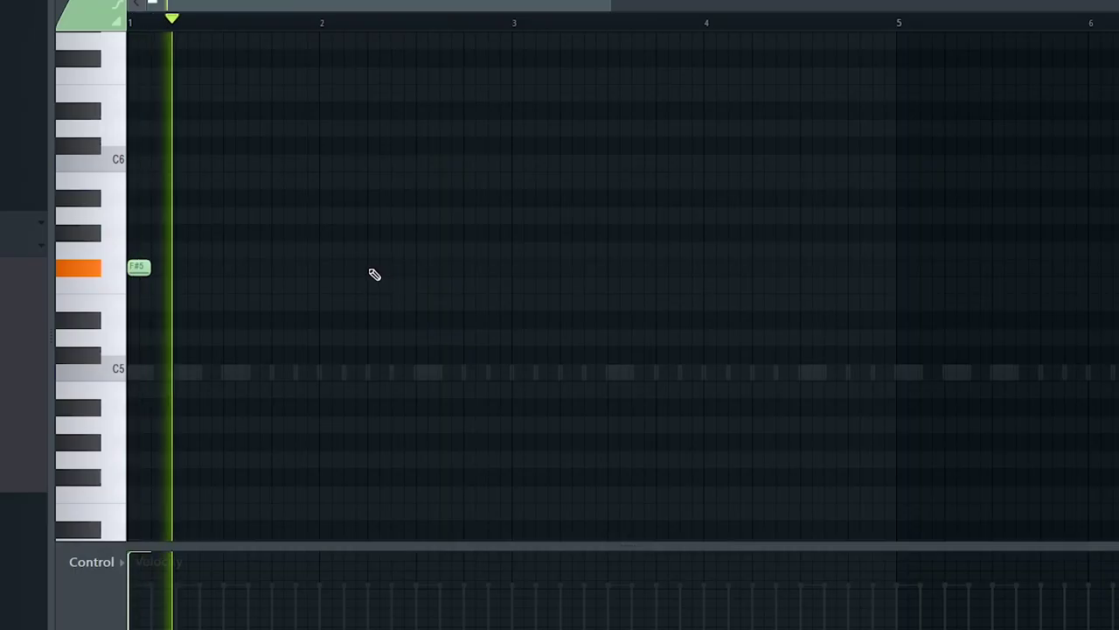
{"action": "left_click", "coordinate": [375, 270]}
{"action": "left_click", "coordinate": [448, 271]}
{"action": "key", "text": "space"}
{"action": "key", "text": "space"}
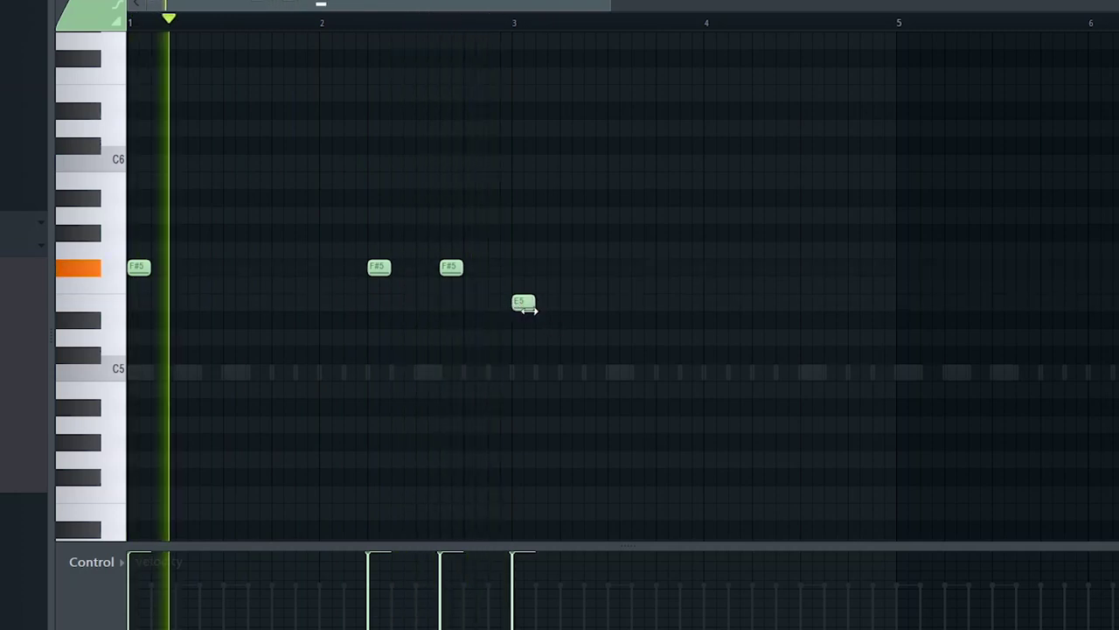
Lower the 808 note at bar 3 to D#5 and add two more D#5 notes in bar 4
{"action": "scroll", "coordinate": [478, 327], "scroll_direction": "down", "scroll_amount": 2}
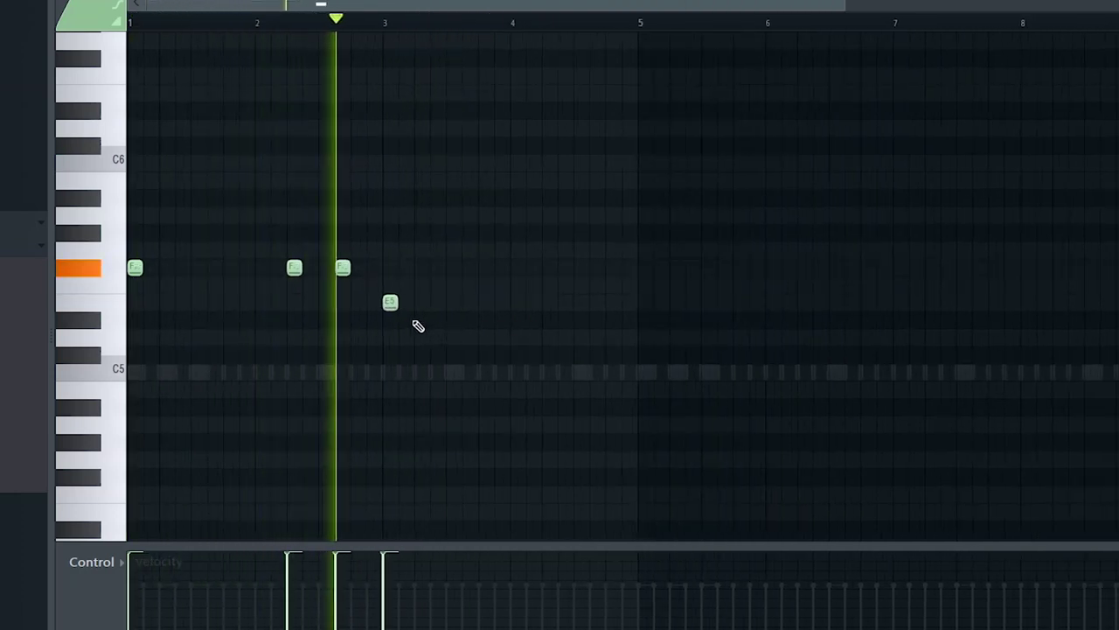
{"action": "left_click_drag", "start_coordinate": [390, 303], "coordinate": [389, 319]}
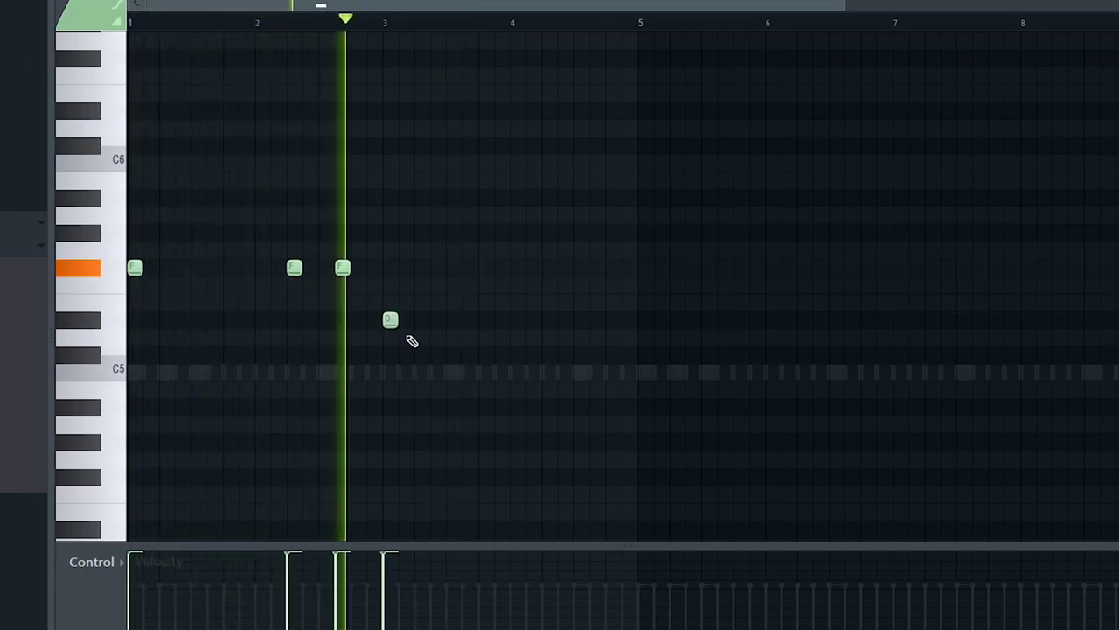
{"action": "left_click", "coordinate": [547, 320]}
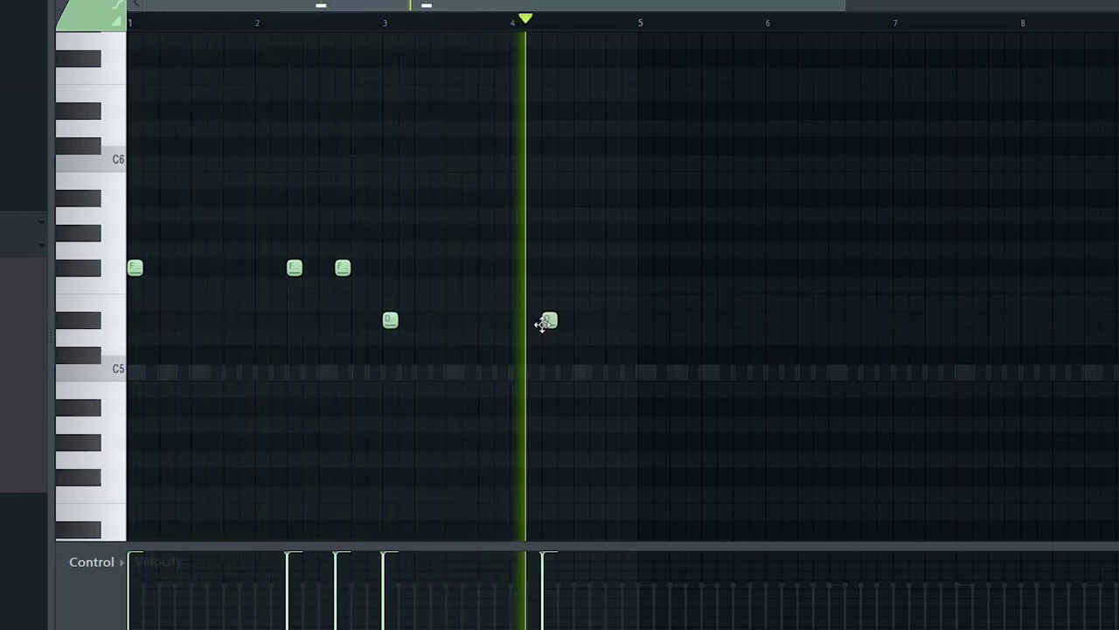
{"action": "left_click", "coordinate": [595, 320]}
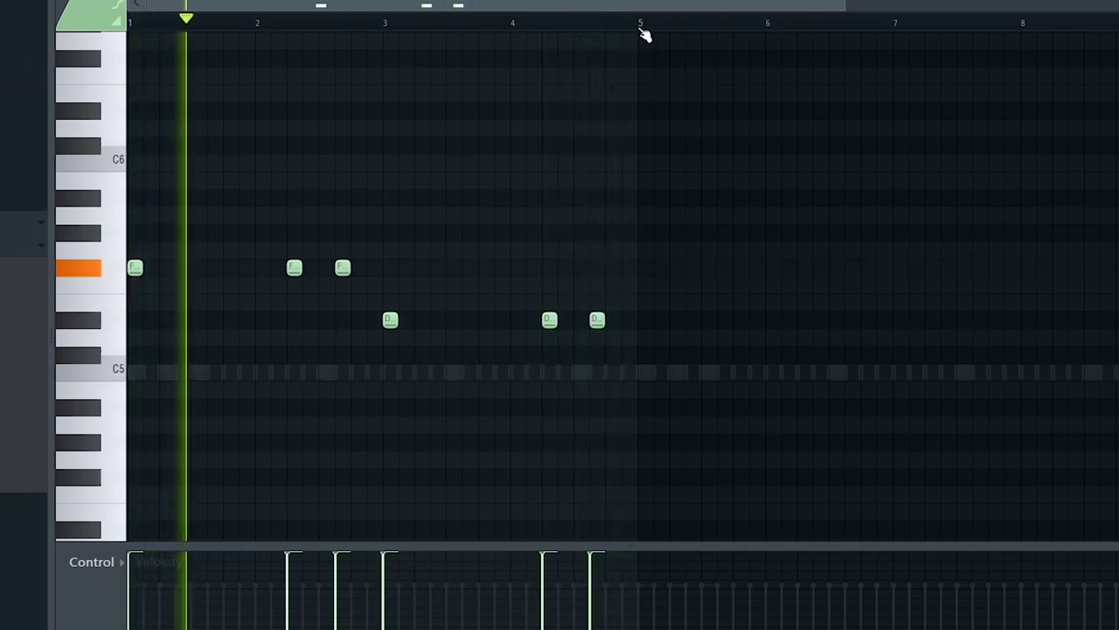
Duplicate the four-bar 808 phrase into bars 5 to 8 and raise its copied D#5 notes to G#5
{"action": "key", "text": "ctrl+a"}
{"action": "key", "text": "ctrl+b"}
{"action": "key", "text": "ctrl+d"}
{"action": "scroll", "coordinate": [467, 313], "scroll_direction": "down", "scroll_amount": 2}
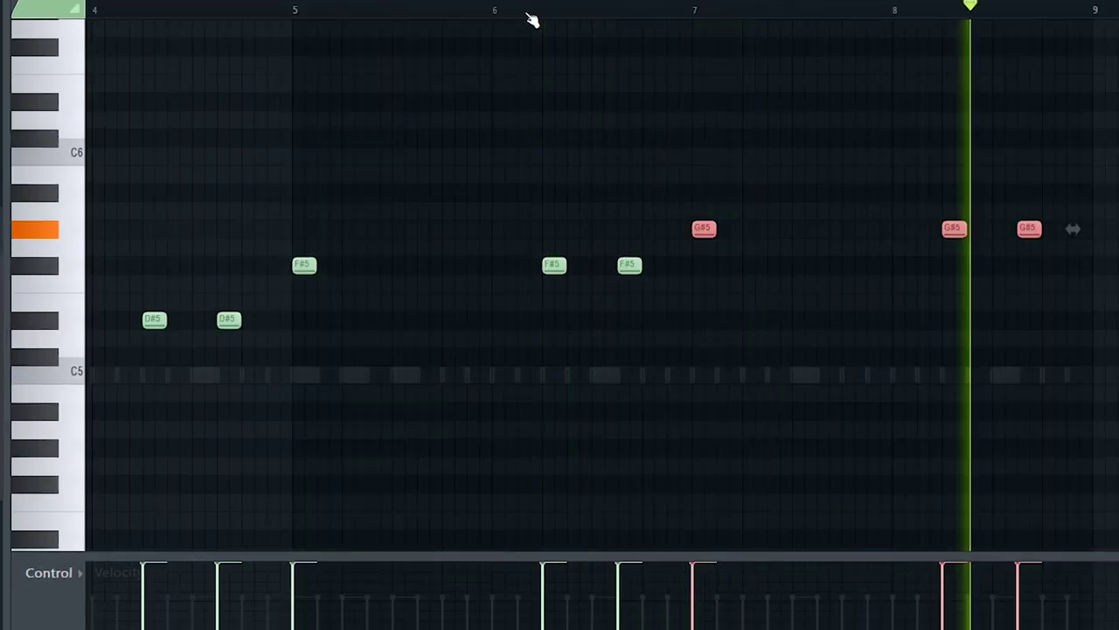
{"action": "scroll", "coordinate": [533, 19], "scroll_direction": "down", "scroll_amount": 3}
{"action": "left_click", "coordinate": [853, 242], "text": "ctrl"}
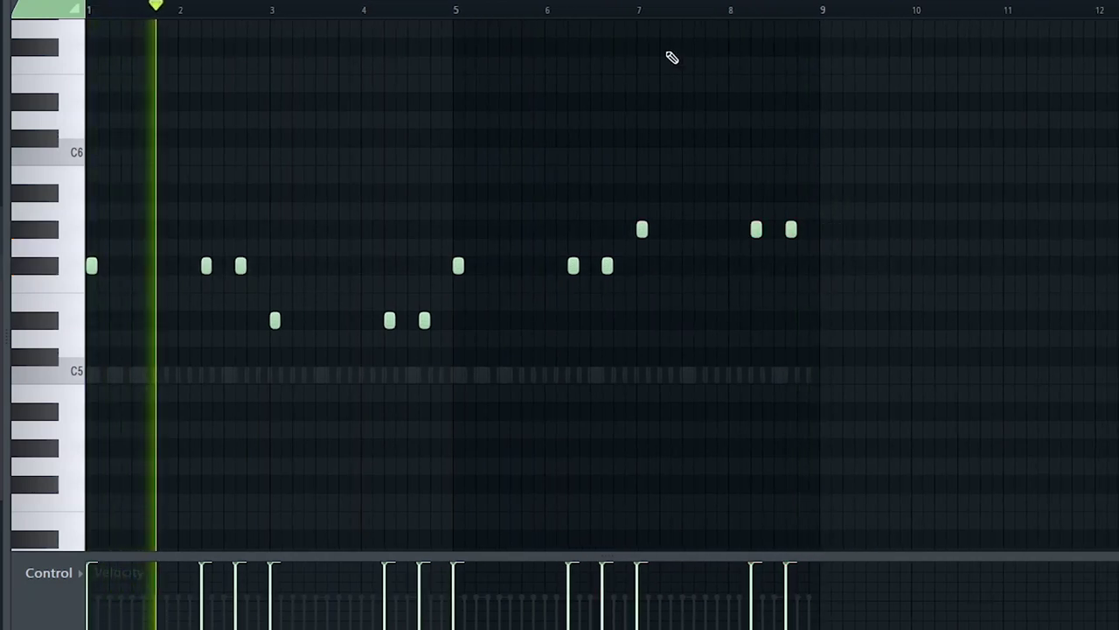
Add Snare (Stickers) with a C5 hit in bar 2 and duplicate the four-bar phrase into bars 5 to 8
{"action": "key", "text": "F6"}
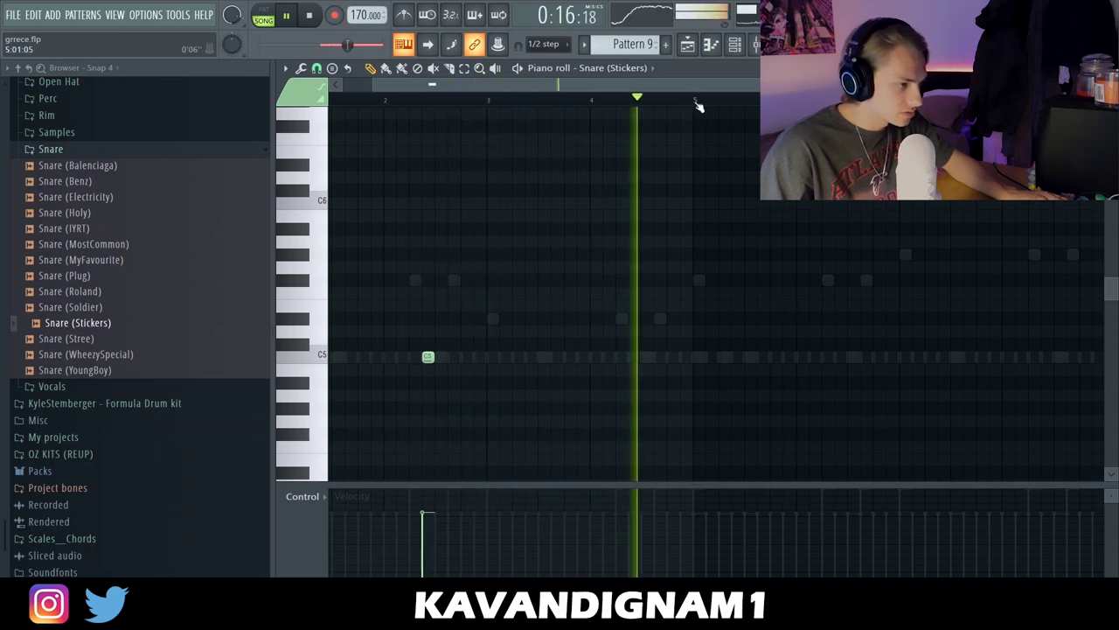
{"action": "left_click_drag", "start_coordinate": [698, 104], "coordinate": [2, 254]}
{"action": "key", "text": "ctrl+b"}
Turn the copied snare hit in bar 6 into two short C5 notes and lower the first one's velocity
{"action": "left_click", "coordinate": [737, 242], "text": "ctrl"}
{"action": "scroll", "coordinate": [776, 367], "scroll_direction": "up", "scroll_amount": 3}
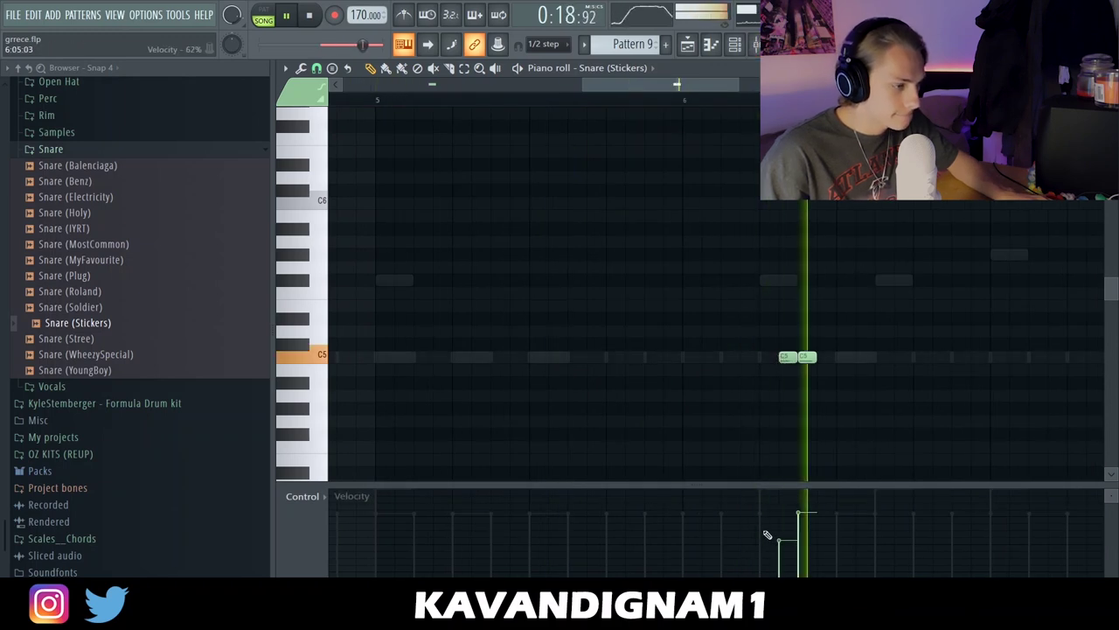
{"action": "scroll", "coordinate": [840, 374], "scroll_direction": "down", "scroll_amount": 4}
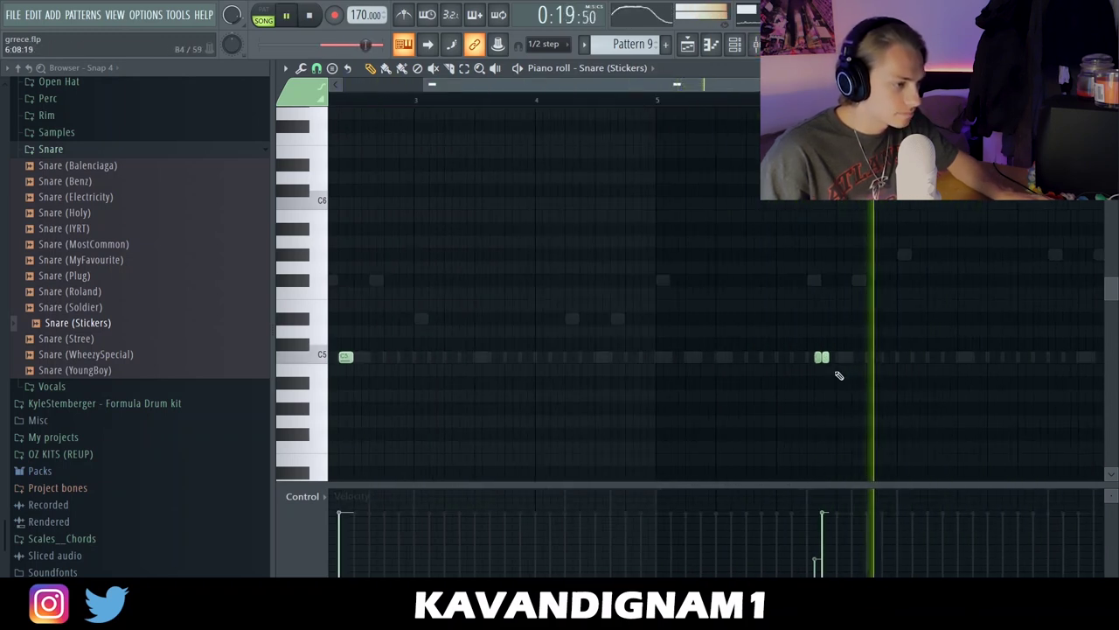
Add Snare (Soldier) as a channel, adjust its sample fade-out, and place C5 hits at the end of bars 2 and 6
{"action": "left_click", "coordinate": [735, 45]}
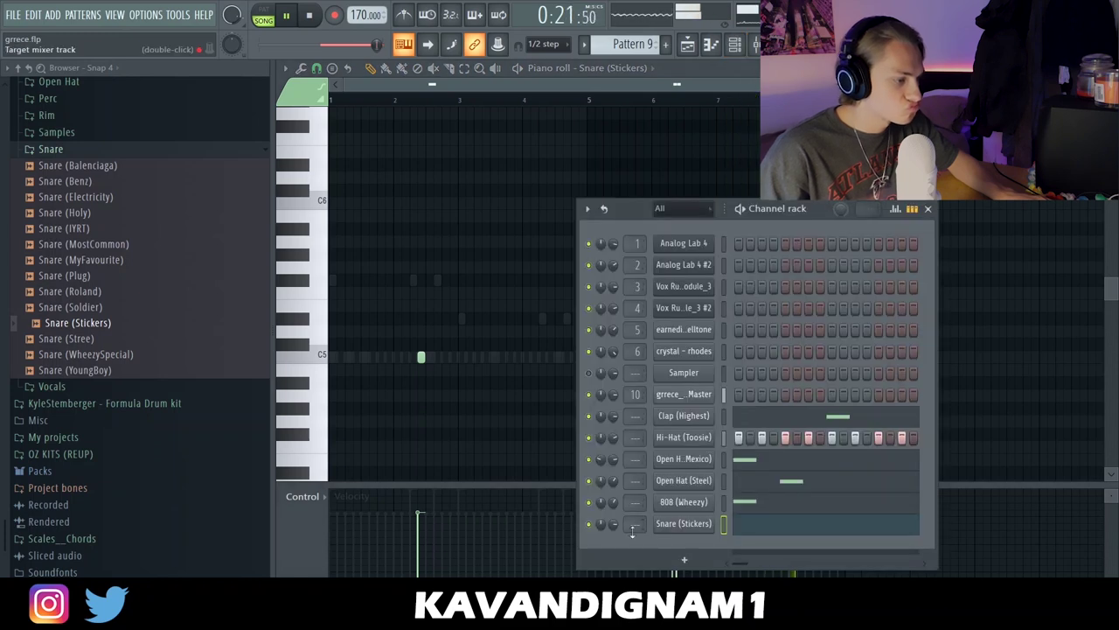
{"action": "left_click", "coordinate": [705, 545]}
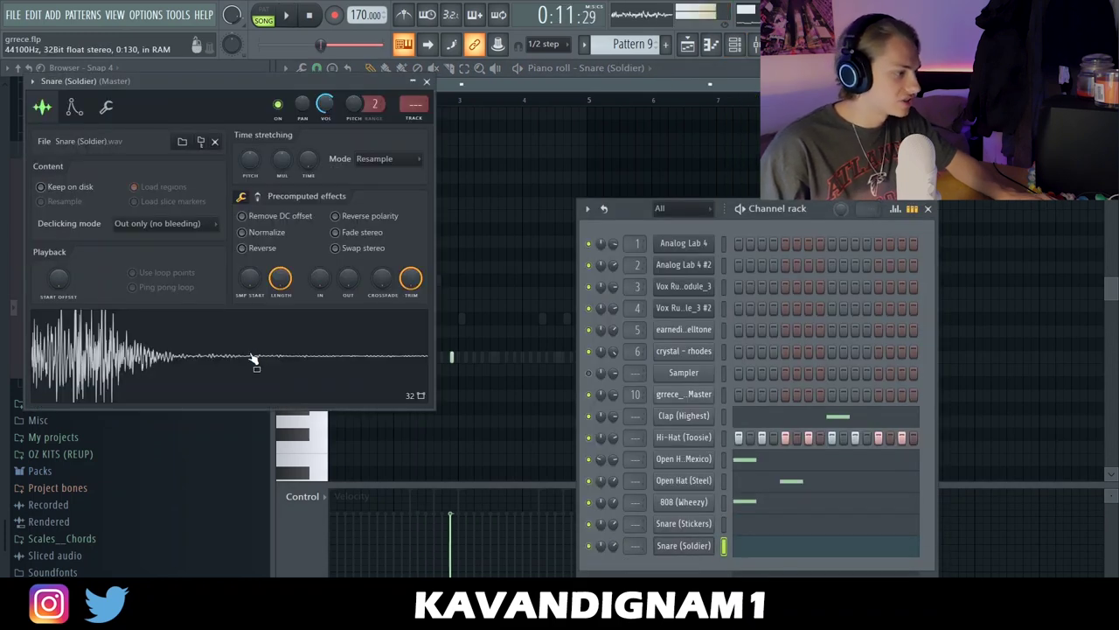
{"action": "left_click_drag", "start_coordinate": [346, 292], "coordinate": [336, 357]}
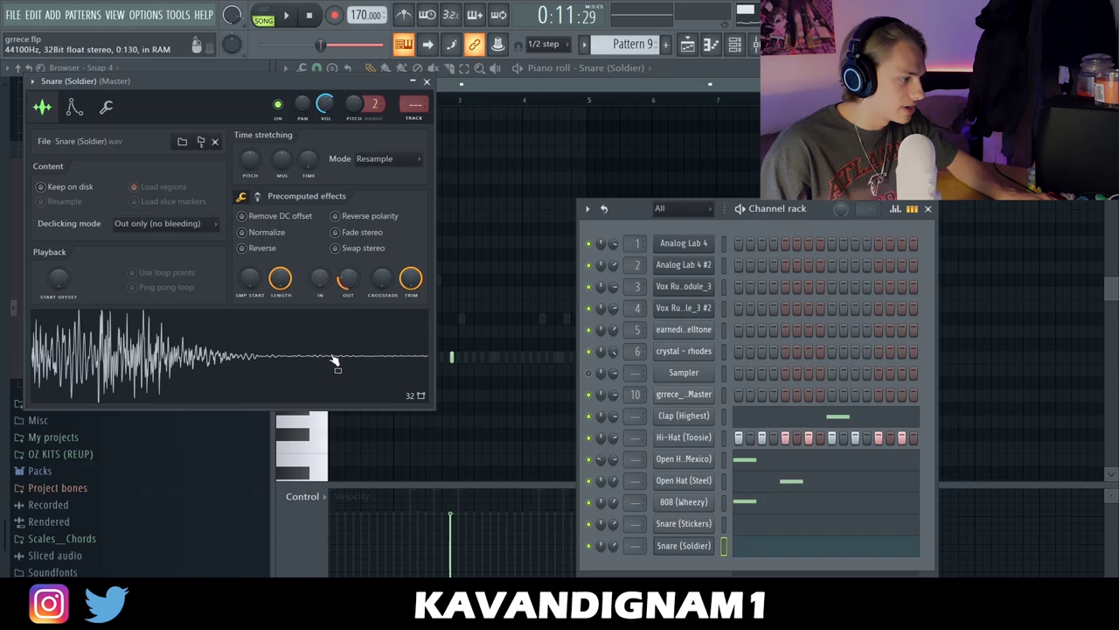
{"action": "left_click", "coordinate": [334, 356]}
{"action": "key", "text": "space"}
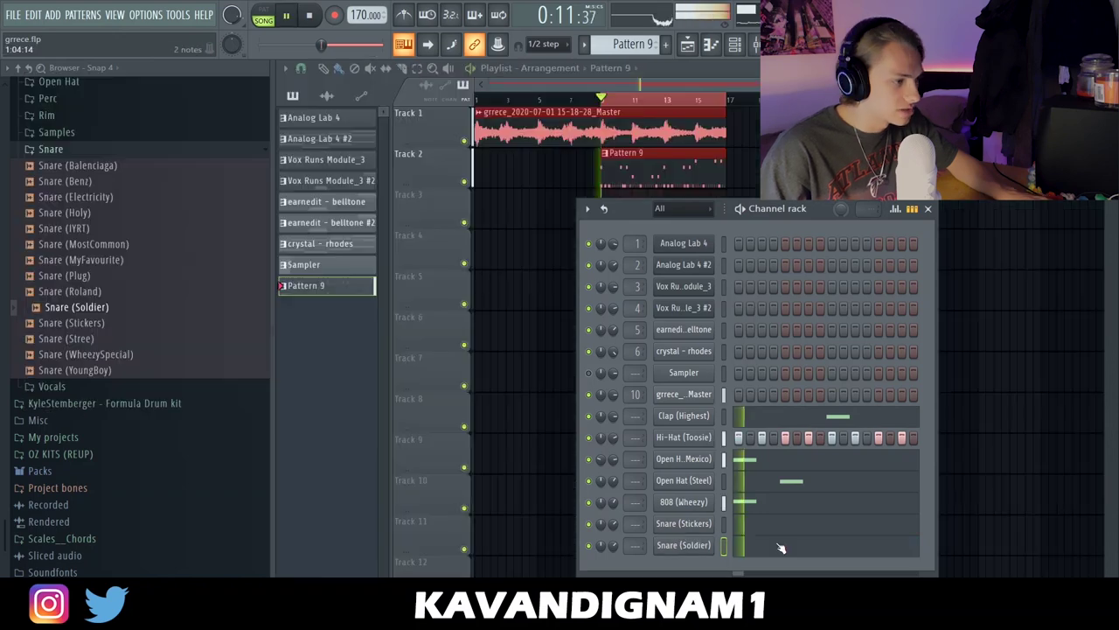
{"action": "left_click", "coordinate": [781, 546]}
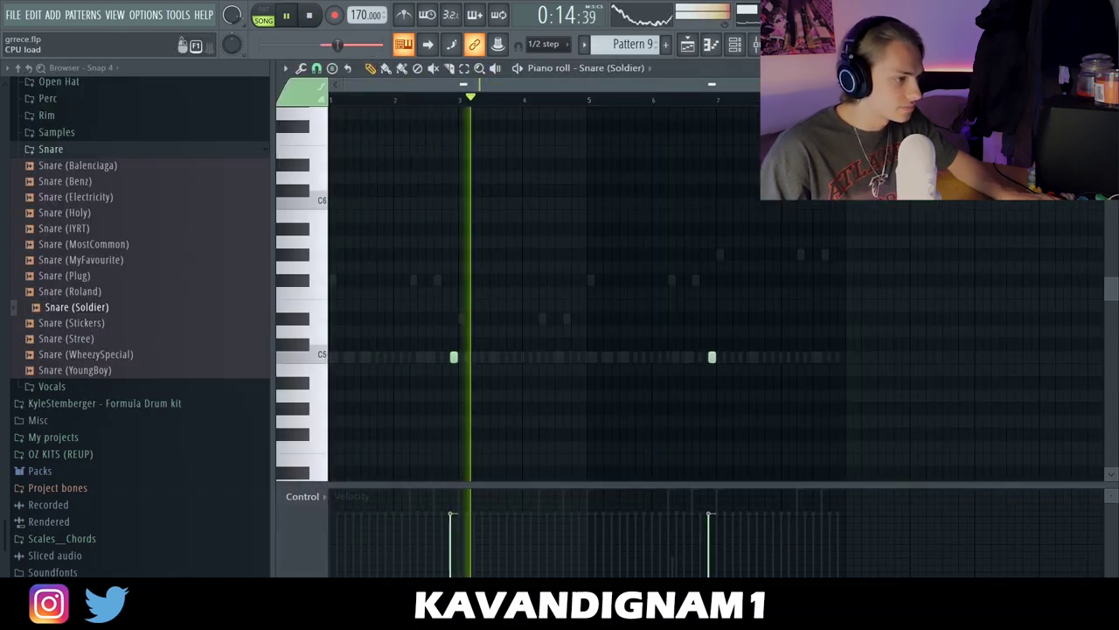
Add Perc (Clav) from the drum kit's Perc folder as a new channel and play the beat
{"action": "left_click", "coordinate": [742, 50]}
{"action": "scroll", "coordinate": [116, 295], "scroll_direction": "up", "scroll_amount": 3}
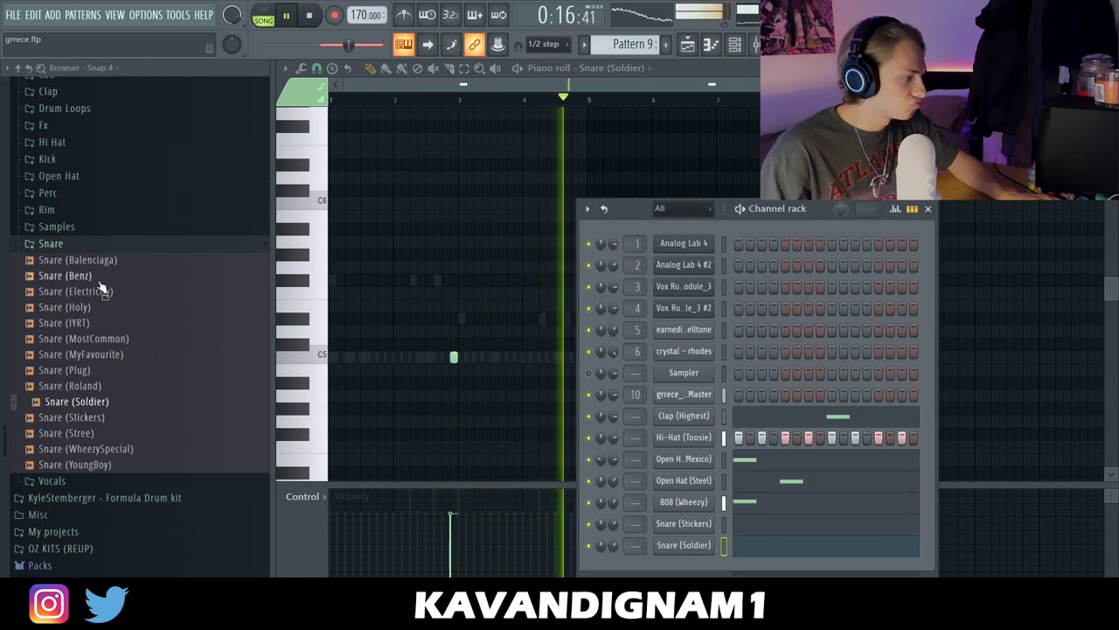
{"action": "left_click", "coordinate": [79, 245]}
{"action": "scroll", "coordinate": [84, 375], "scroll_direction": "down", "scroll_amount": 2}
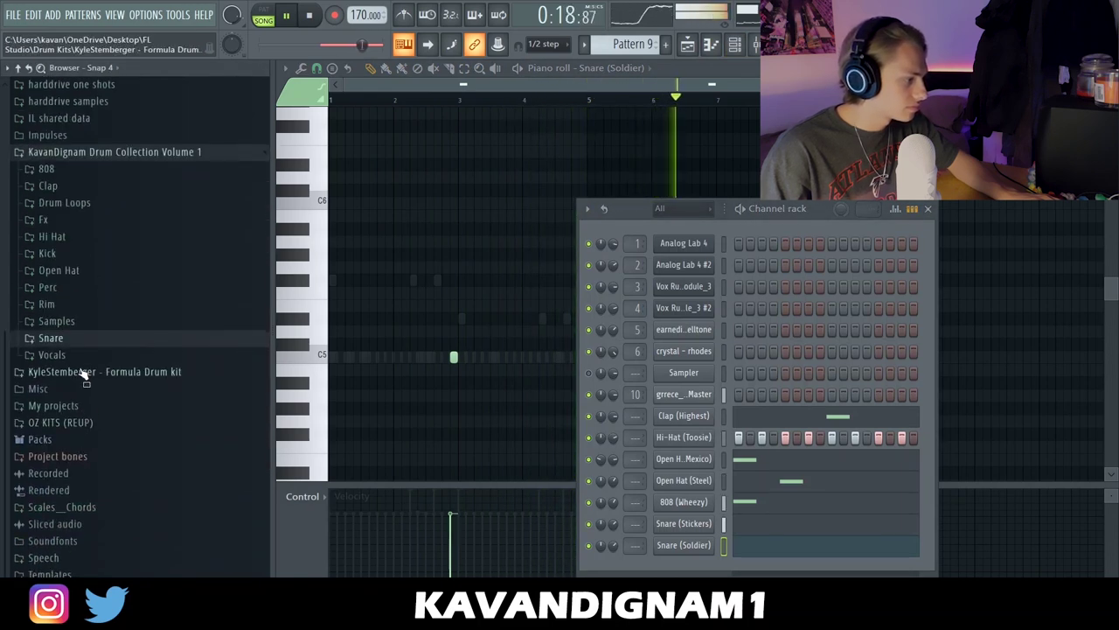
{"action": "left_click", "coordinate": [73, 294]}
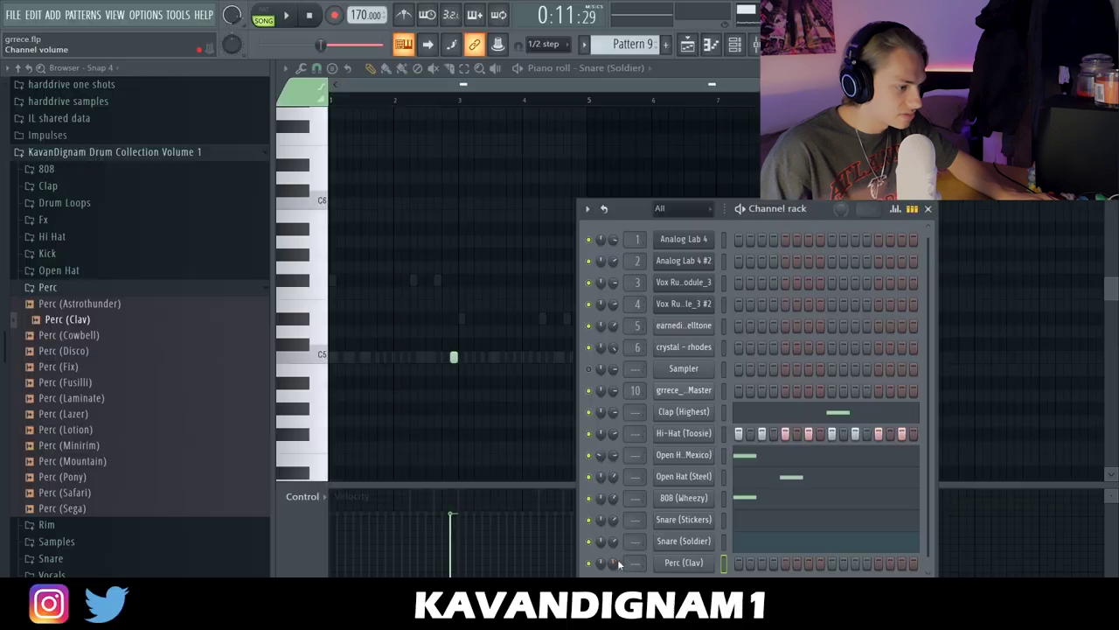
{"action": "key", "text": "space"}
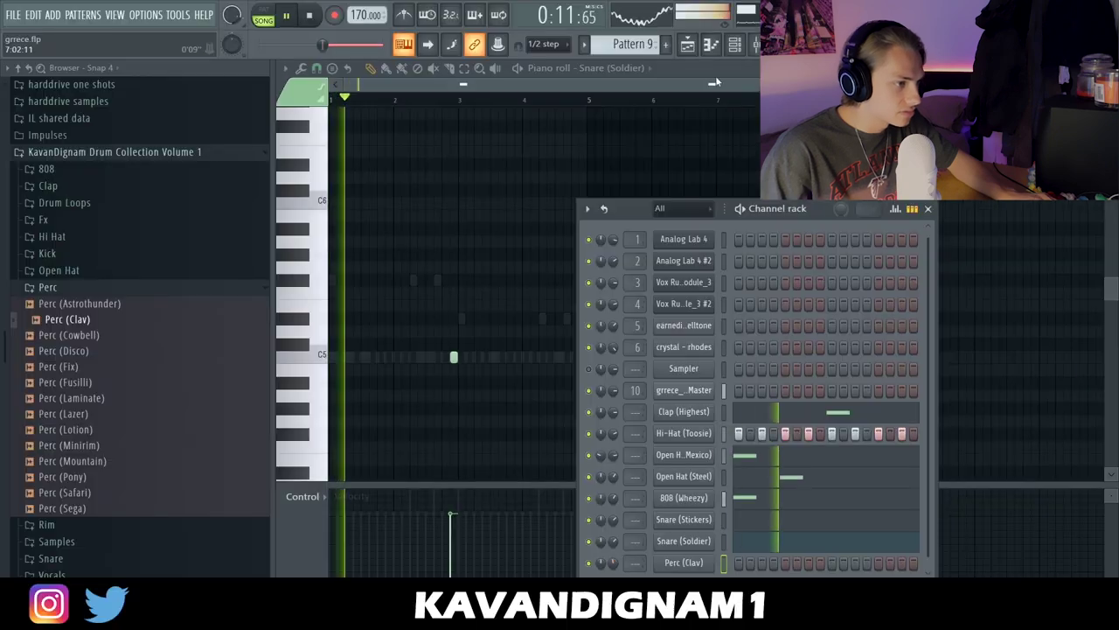
Draw a Perc (Clav) note at D#5 in bar 4 and duplicate the phrase into bars 5 to 8
{"action": "left_click", "coordinate": [711, 44]}
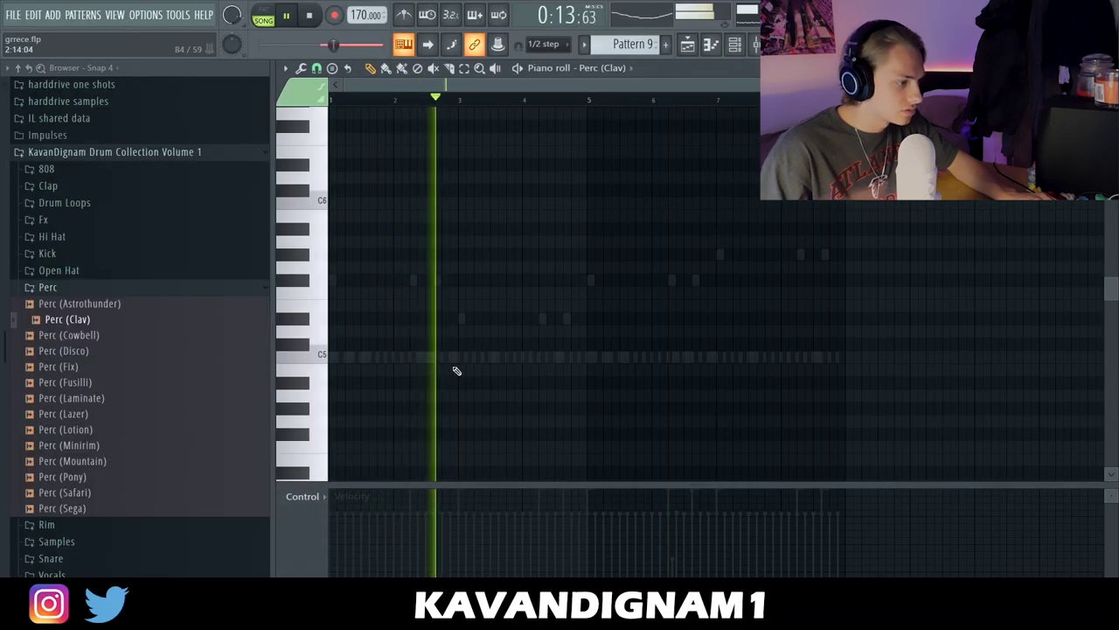
{"action": "scroll", "coordinate": [487, 373], "scroll_direction": "up", "scroll_amount": 2}
{"action": "left_click", "coordinate": [575, 357]}
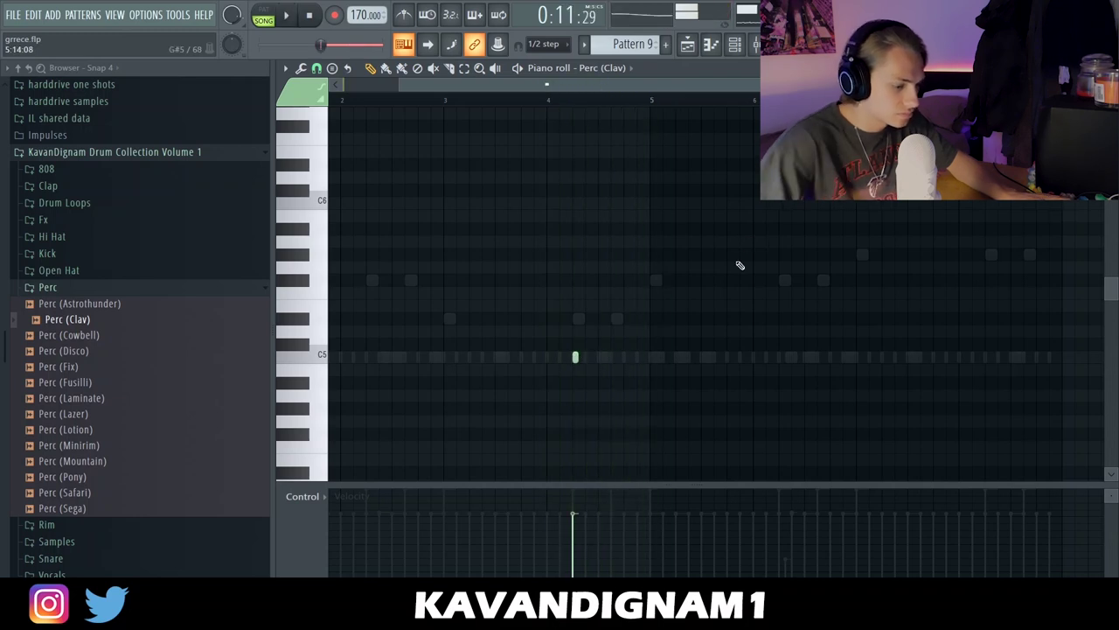
{"action": "scroll", "coordinate": [737, 266], "scroll_direction": "down", "scroll_amount": 2}
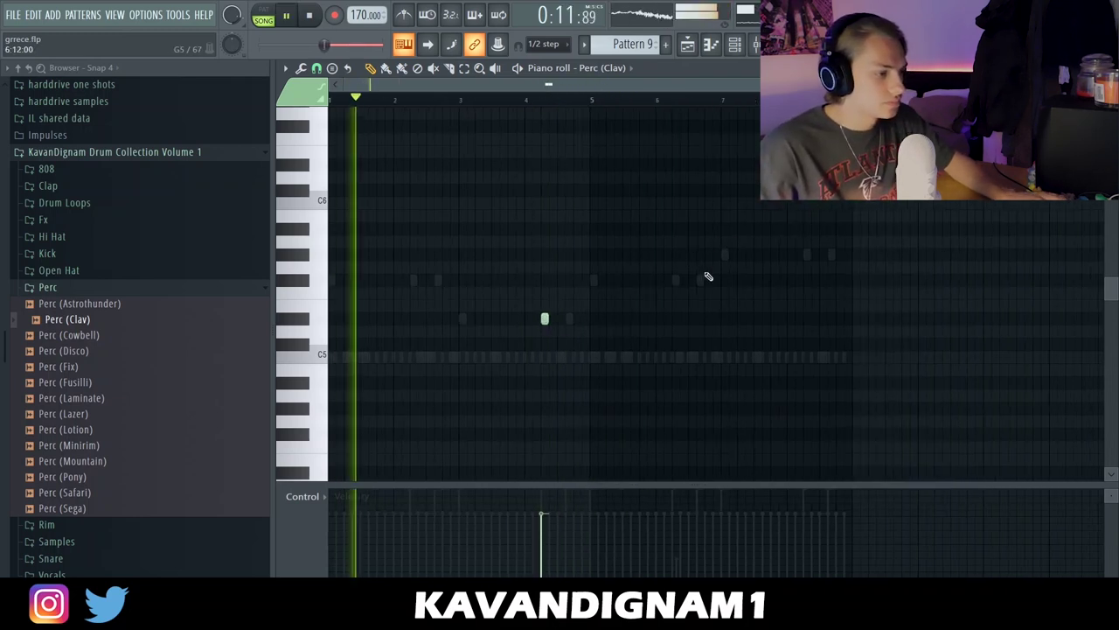
{"action": "left_click_drag", "start_coordinate": [589, 101], "coordinate": [3, 449]}
{"action": "key", "text": "ctrl+b"}
{"action": "key", "text": "ctrl+d"}
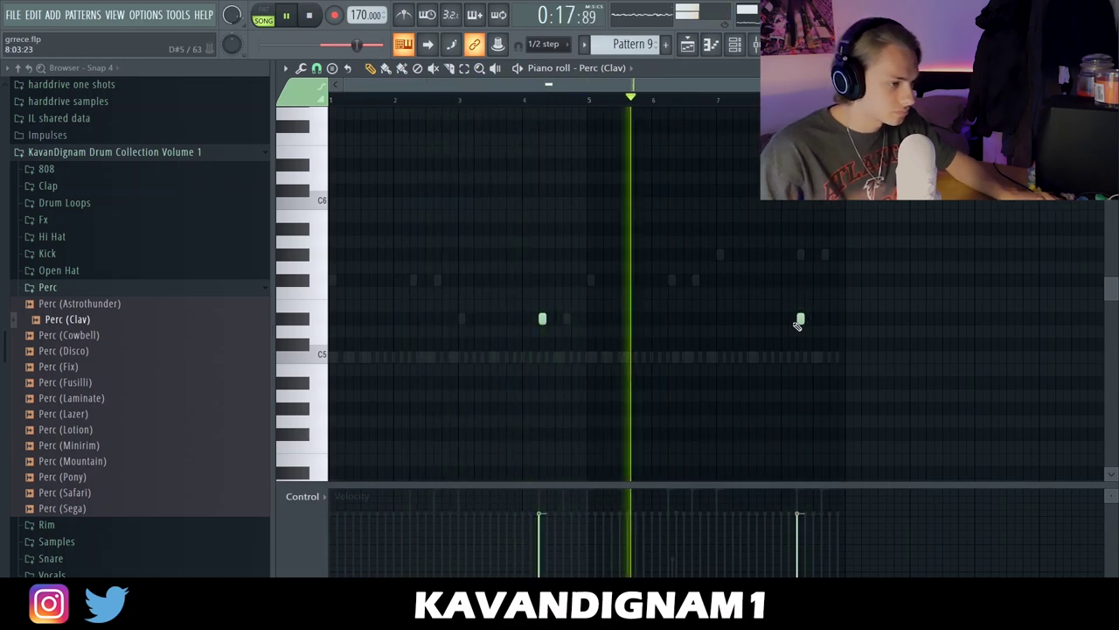
Move the copied Perc (Clav) note in bar 8 to G#4 and lower the velocity of both notes
{"action": "left_click_drag", "start_coordinate": [798, 324], "coordinate": [774, 251]}
{"action": "key", "text": "ctrl+Down"}
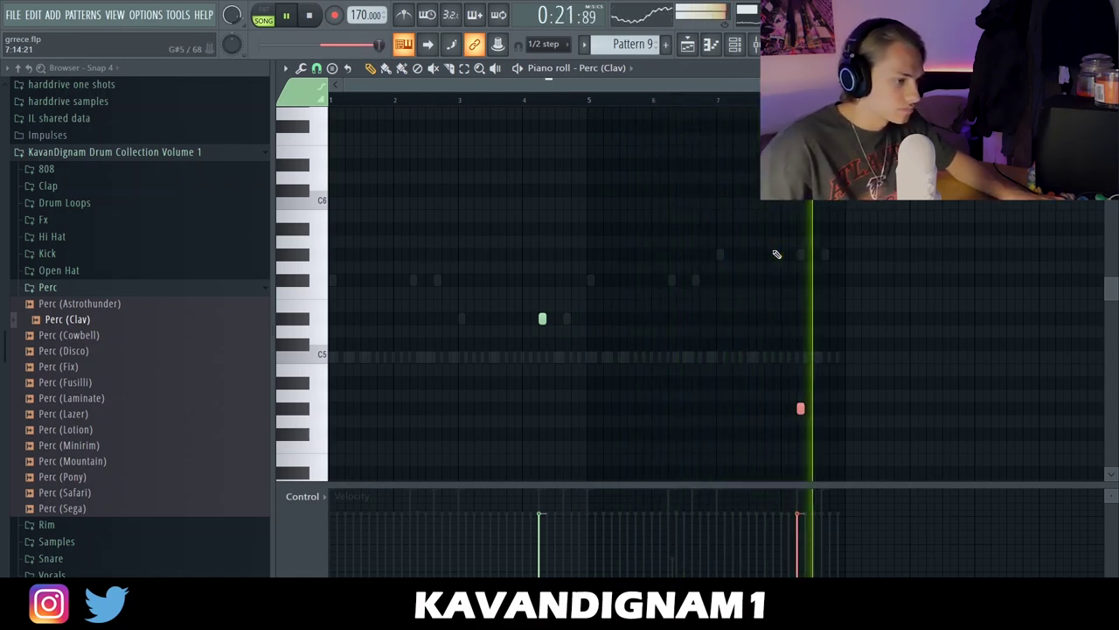
{"action": "left_click", "coordinate": [540, 531]}
{"action": "left_click", "coordinate": [798, 536]}
{"action": "left_click_drag", "start_coordinate": [576, 331], "coordinate": [499, 304]}
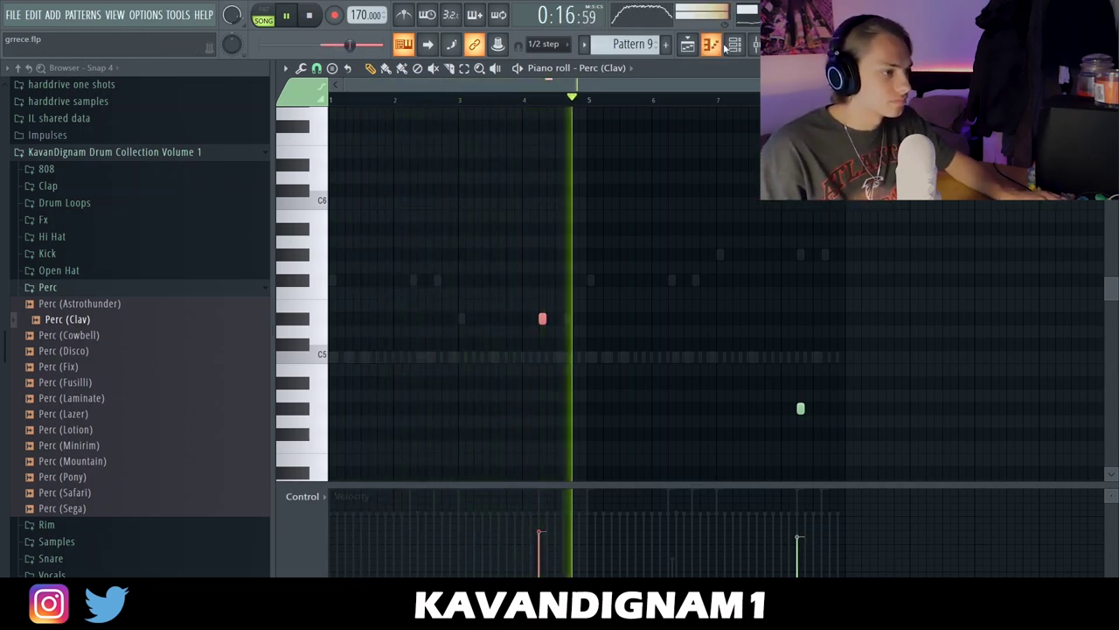
Chop the Hi-Hat (Toosie) notes into rolls late in bars 2 and 4 and repeat them in bars 6 and 8
{"action": "key", "text": "F6"}
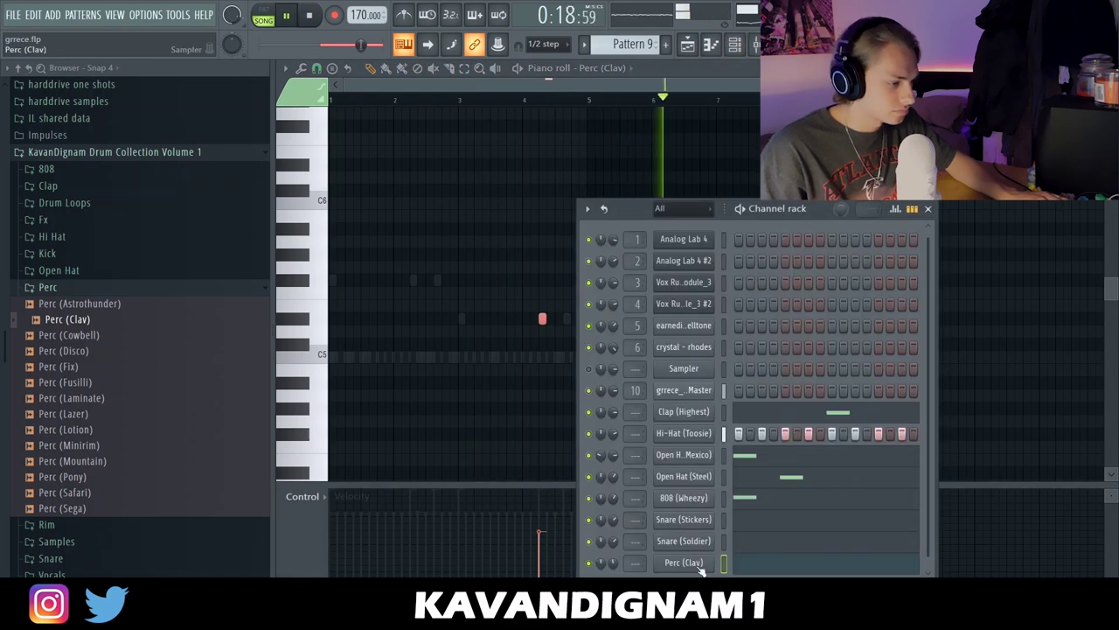
{"action": "left_click", "coordinate": [83, 286]}
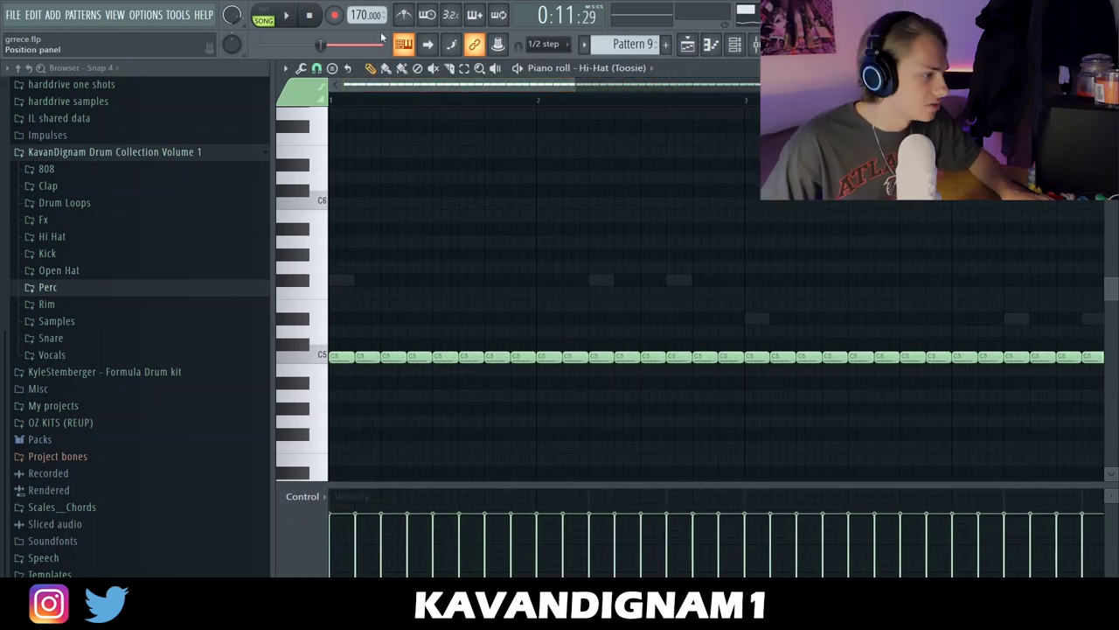
{"action": "key", "text": "space"}
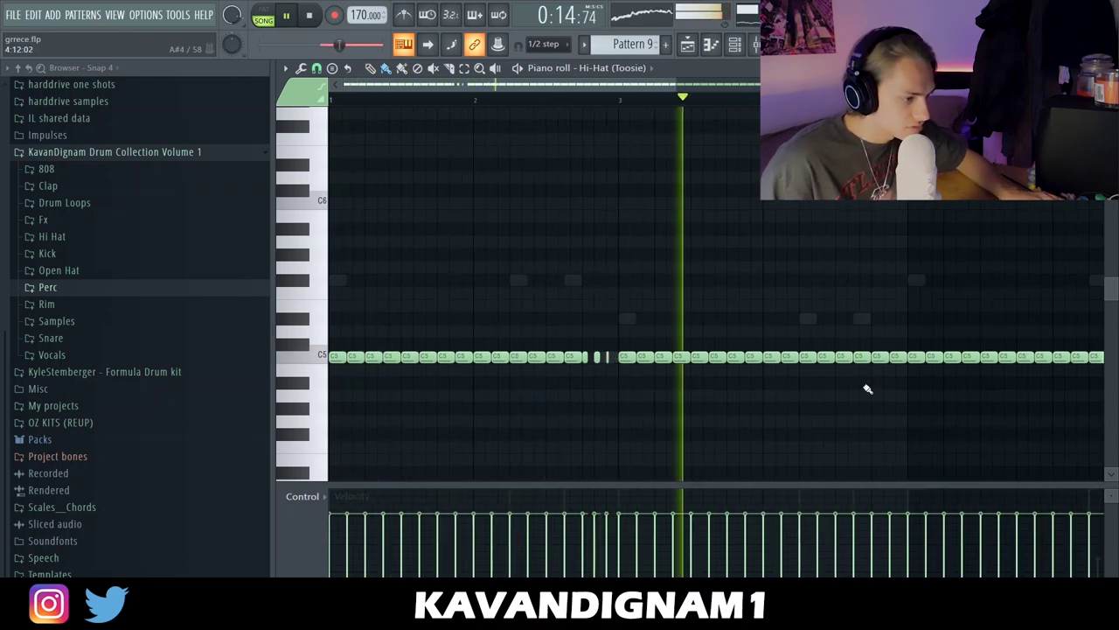
{"action": "scroll", "coordinate": [824, 398], "scroll_direction": "down", "scroll_amount": 1}
{"action": "scroll", "coordinate": [707, 384], "scroll_direction": "up", "scroll_amount": 2}
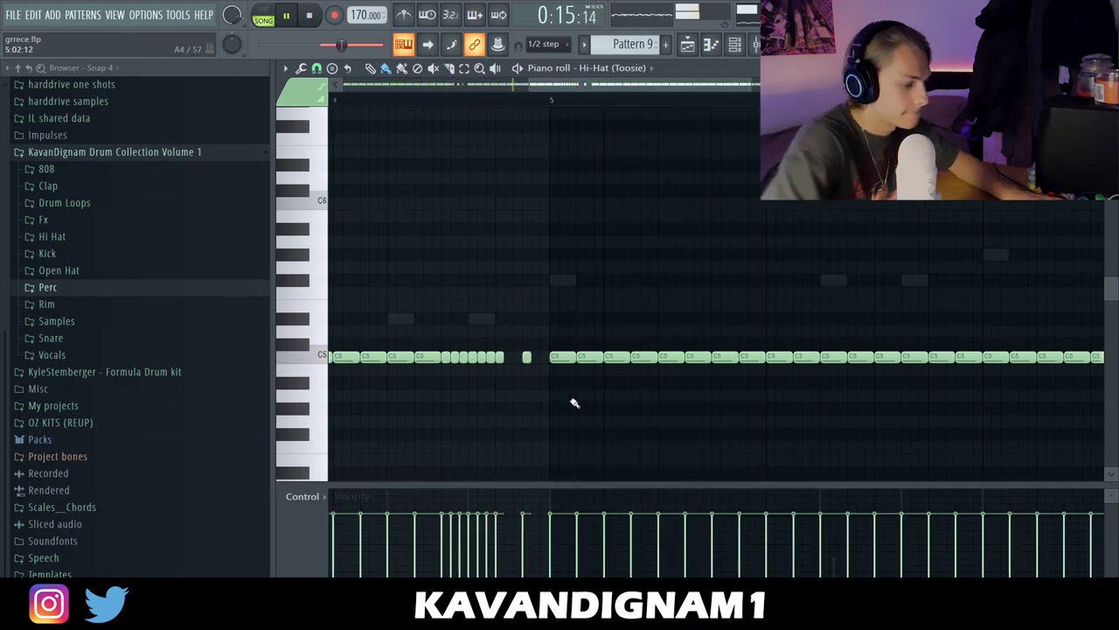
{"action": "scroll", "coordinate": [778, 403], "scroll_direction": "down", "scroll_amount": 3}
{"action": "left_click_drag", "start_coordinate": [901, 401], "coordinate": [698, 330]}
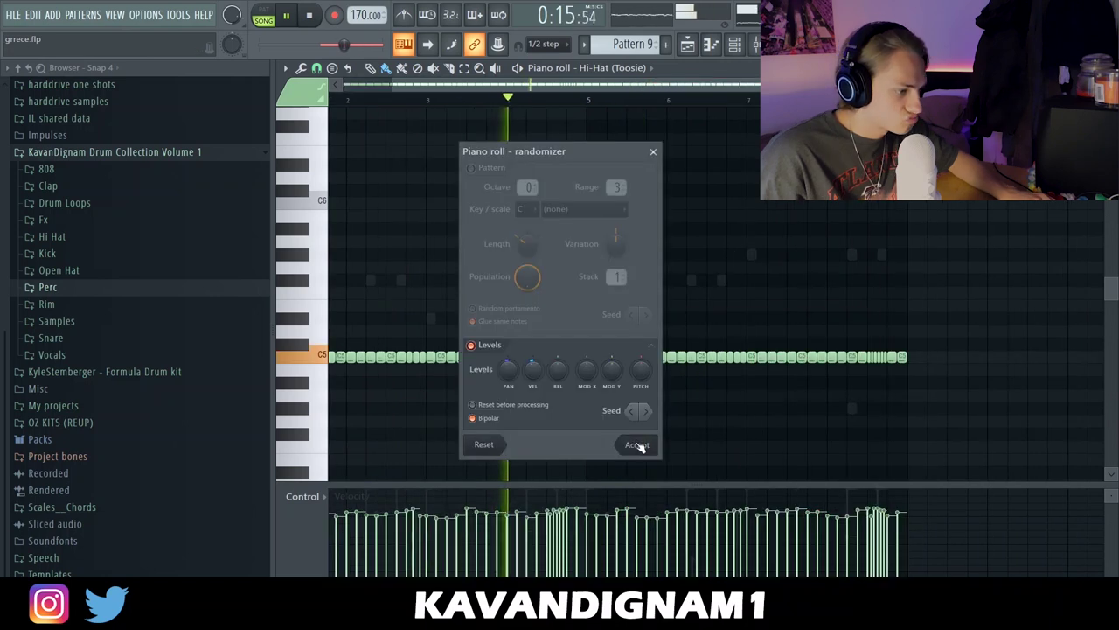
Randomize the pan and velocity levels of the Hi-Hat (Toosie) notes
{"action": "left_click", "coordinate": [634, 446]}
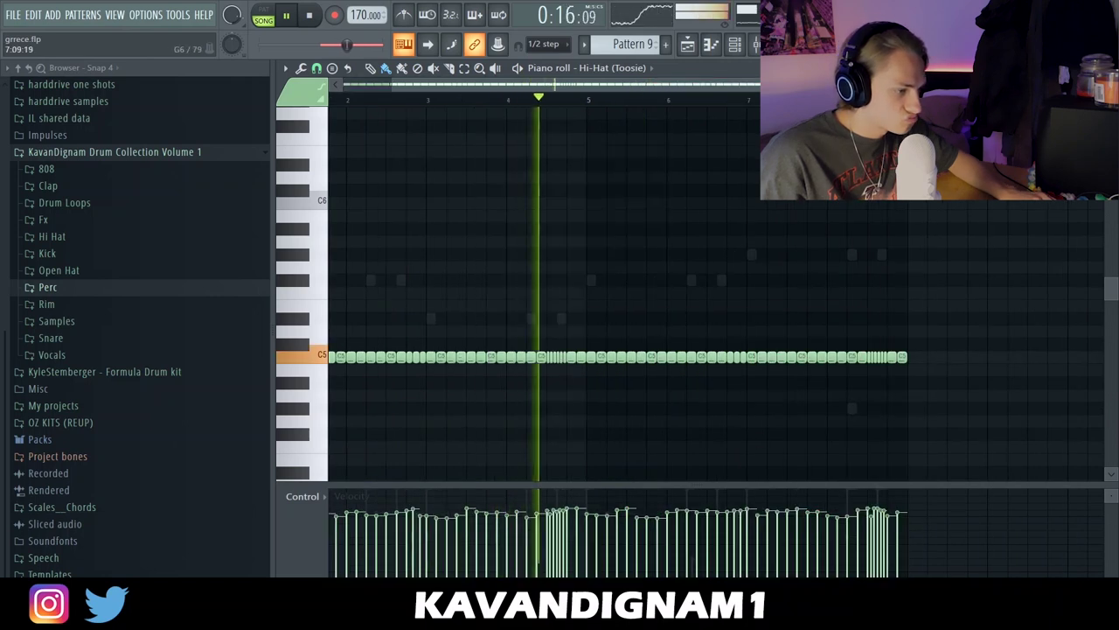
{"action": "left_click", "coordinate": [318, 69]}
{"action": "left_click", "coordinate": [340, 103]}
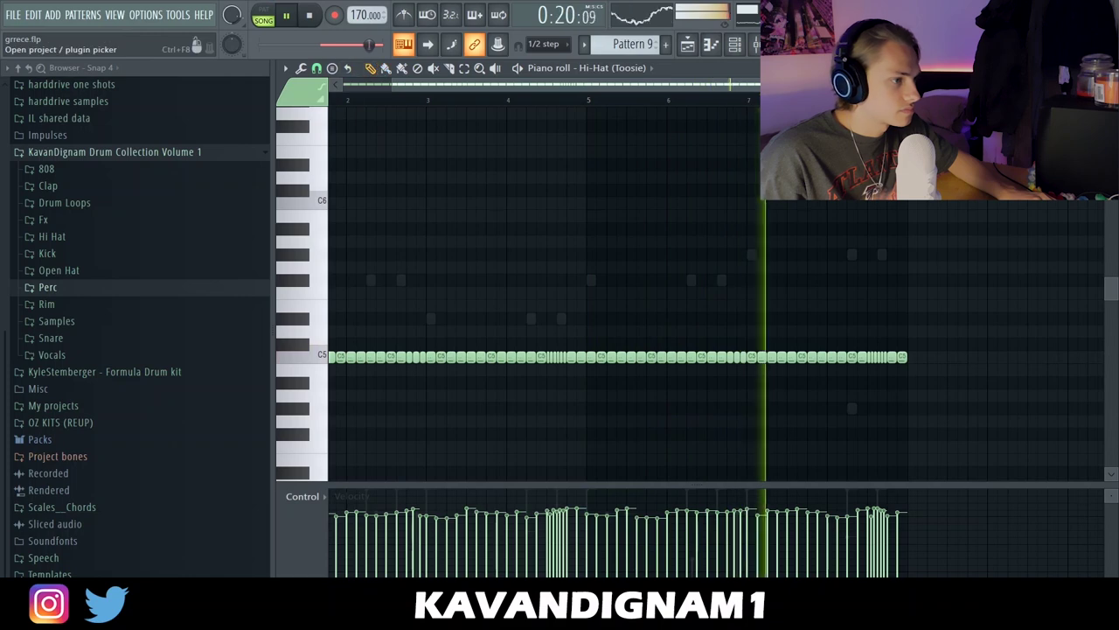
Unmute the Open Hat (Mexico) and Open Hat (Steel) mixer tracks and lower the Open Hat (Mexico) and Hi-Hat (Toosie) faders
{"action": "left_click", "coordinate": [735, 44]}
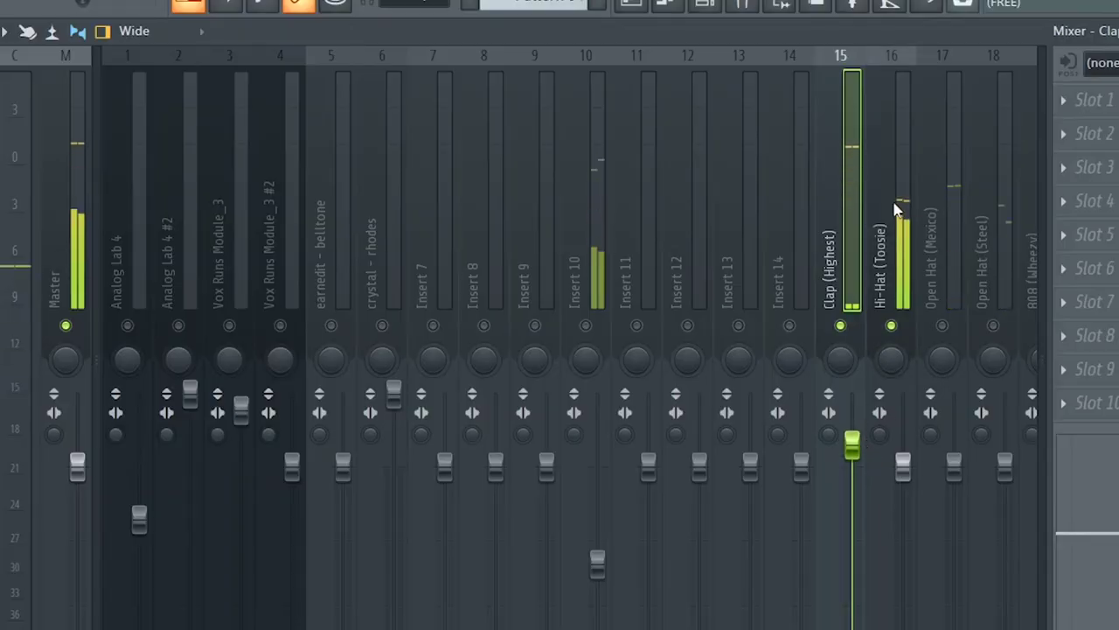
{"action": "left_click", "coordinate": [895, 210]}
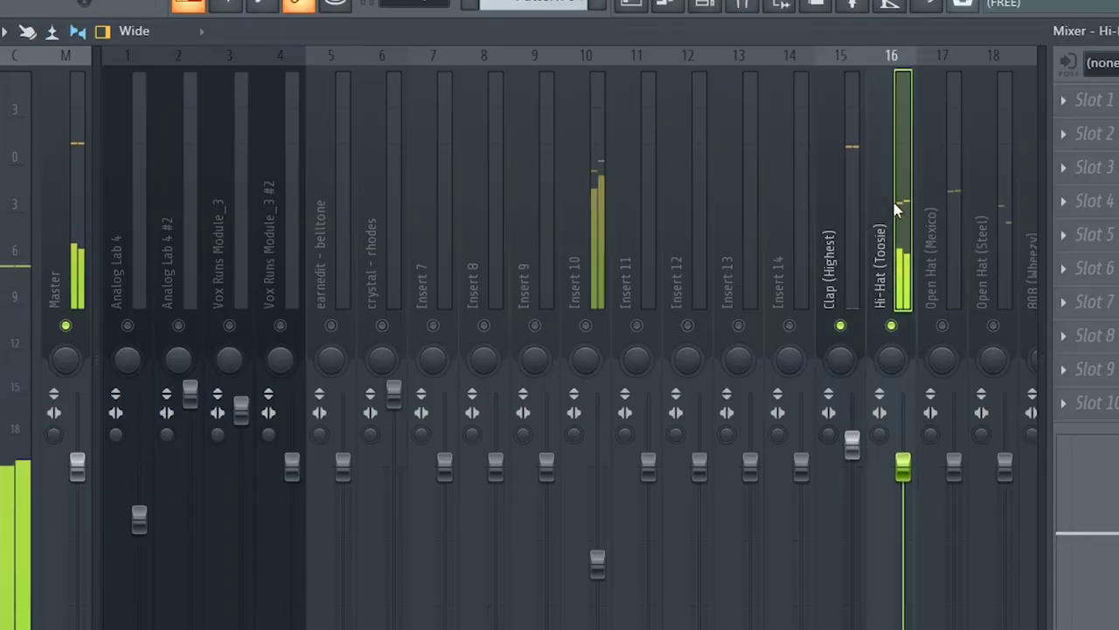
{"action": "left_click", "coordinate": [942, 325]}
{"action": "left_click_drag", "start_coordinate": [955, 467], "coordinate": [954, 518]}
{"action": "left_click", "coordinate": [220, 82]}
{"action": "left_click", "coordinate": [66, 192]}
{"action": "scroll", "coordinate": [560, 262], "scroll_direction": "down", "scroll_amount": 6}
{"action": "left_click", "coordinate": [687, 325]}
{"action": "left_click_drag", "start_coordinate": [597, 486], "coordinate": [597, 474]}
Unmute the 808 (Wheezy) mixer track, adjust its stereo separation, and raise its fader
{"action": "left_click", "coordinate": [697, 294]}
{"action": "left_click", "coordinate": [739, 326]}
{"action": "left_click_drag", "start_coordinate": [727, 434], "coordinate": [726, 404]}
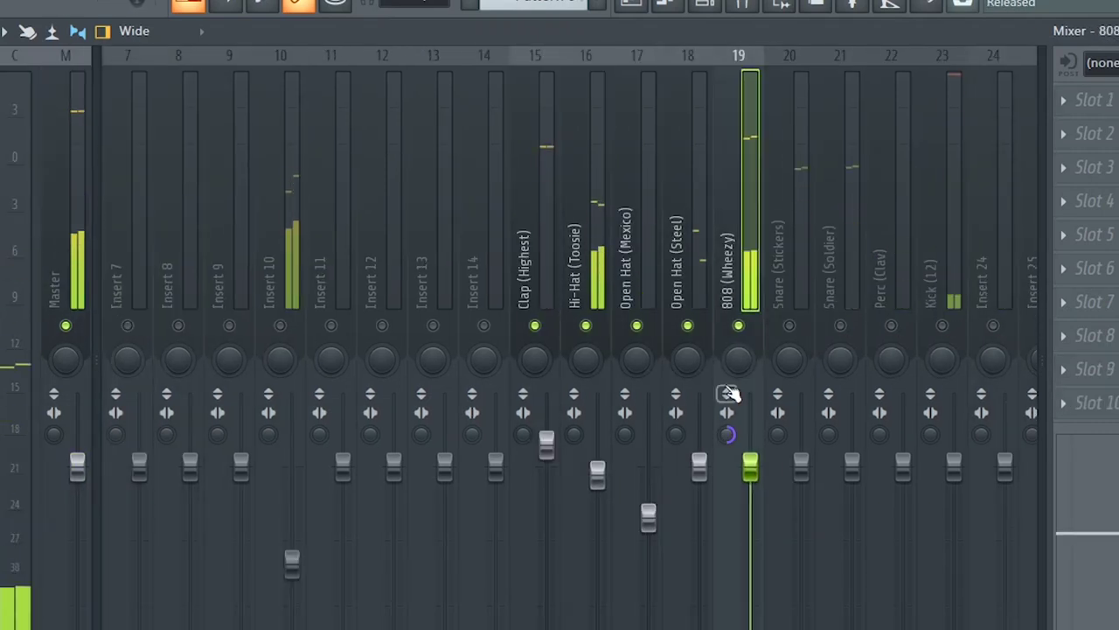
{"action": "left_click_drag", "start_coordinate": [751, 467], "coordinate": [751, 429]}
Unmute the Snare (Stickers) and Snare (Soldier) mixer tracks and lower both faders slightly
{"action": "left_click", "coordinate": [790, 325]}
{"action": "scroll", "coordinate": [769, 322], "scroll_direction": "down", "scroll_amount": 3}
{"action": "left_click", "coordinate": [687, 325]}
{"action": "left_click_drag", "start_coordinate": [700, 467], "coordinate": [700, 481]}
{"action": "left_click_drag", "start_coordinate": [648, 467], "coordinate": [648, 471]}
Unmute the Perc (Clav) and Kick (12) mixer tracks, then lower the kick and slightly reduce the 808 (Wheezy) fader
{"action": "left_click", "coordinate": [739, 326]}
{"action": "left_click", "coordinate": [790, 327]}
{"action": "scroll", "coordinate": [404, 207], "scroll_direction": "up", "scroll_amount": 6}
{"action": "scroll", "coordinate": [817, 224], "scroll_direction": "down", "scroll_amount": 6}
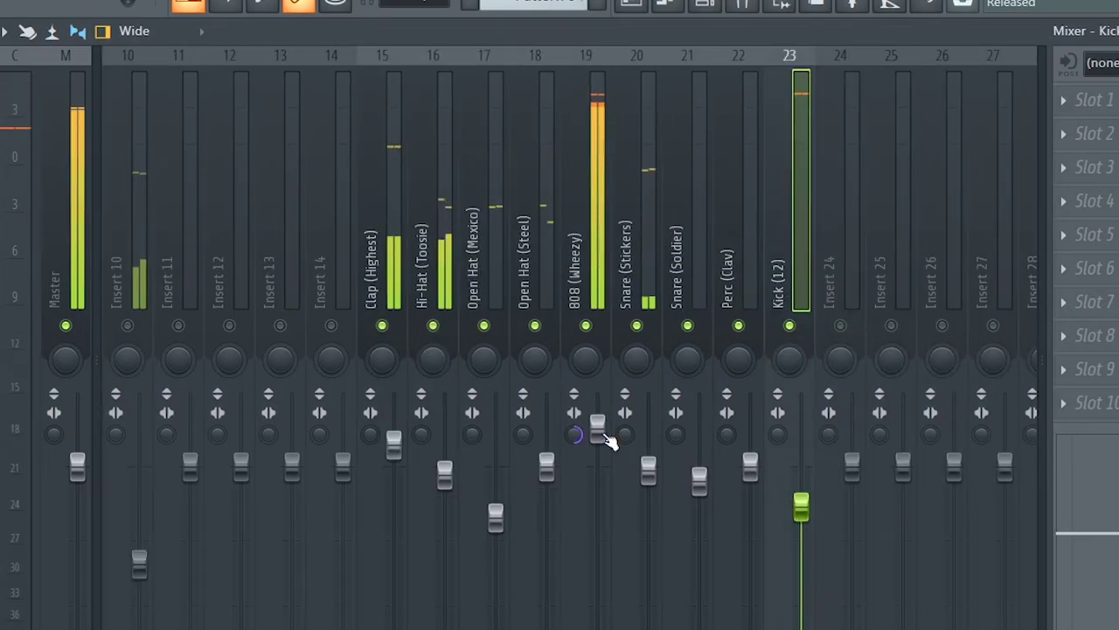
{"action": "left_click_drag", "start_coordinate": [600, 429], "coordinate": [600, 432]}
Unmute the melodic loop on mixer insert 10 and lower its fader
{"action": "scroll", "coordinate": [809, 261], "scroll_direction": "up", "scroll_amount": 9}
{"action": "left_click", "coordinate": [586, 325]}
{"action": "left_click_drag", "start_coordinate": [597, 565], "coordinate": [597, 584]}
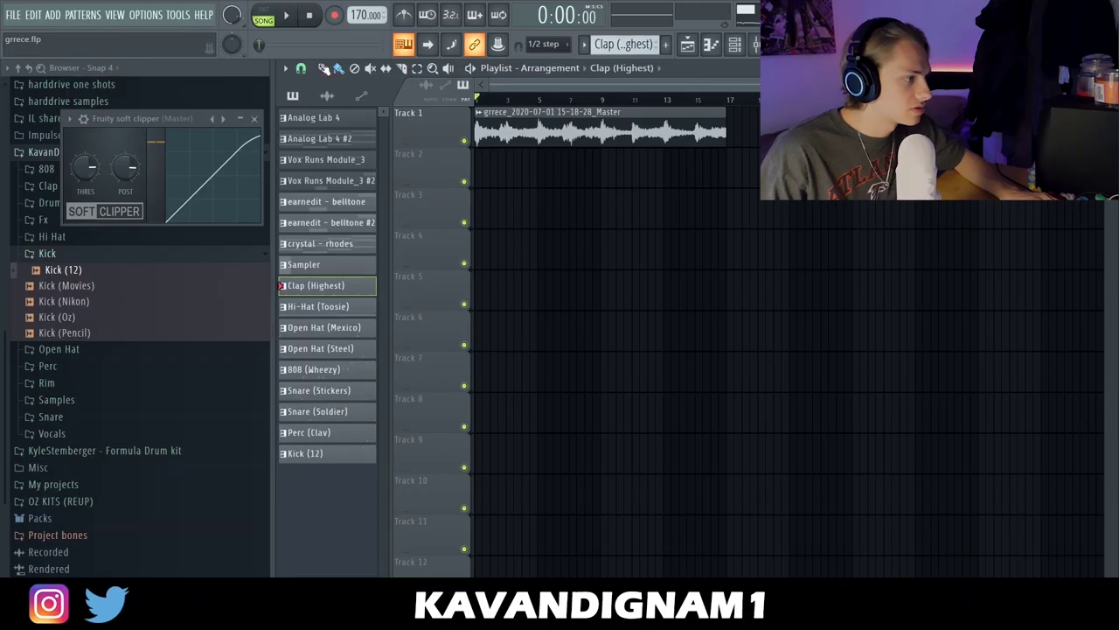
Slice the audio loop at bar 9 in the playlist and move its second half down to Track 2
{"action": "left_click", "coordinate": [300, 70]}
{"action": "left_click", "coordinate": [402, 68]}
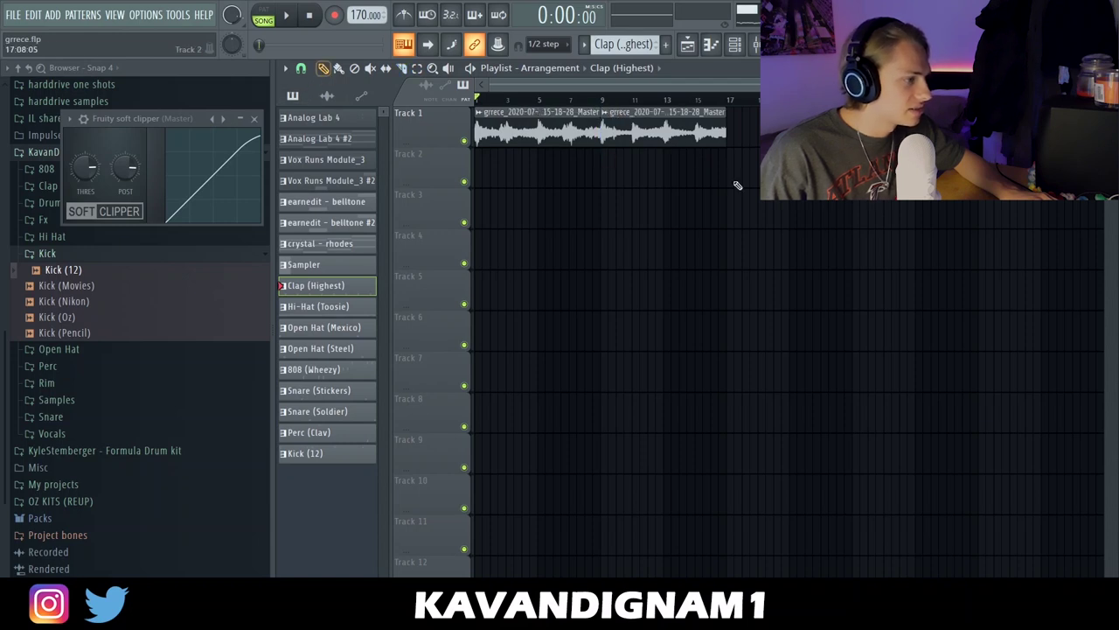
{"action": "left_click_drag", "start_coordinate": [638, 129], "coordinate": [639, 171]}
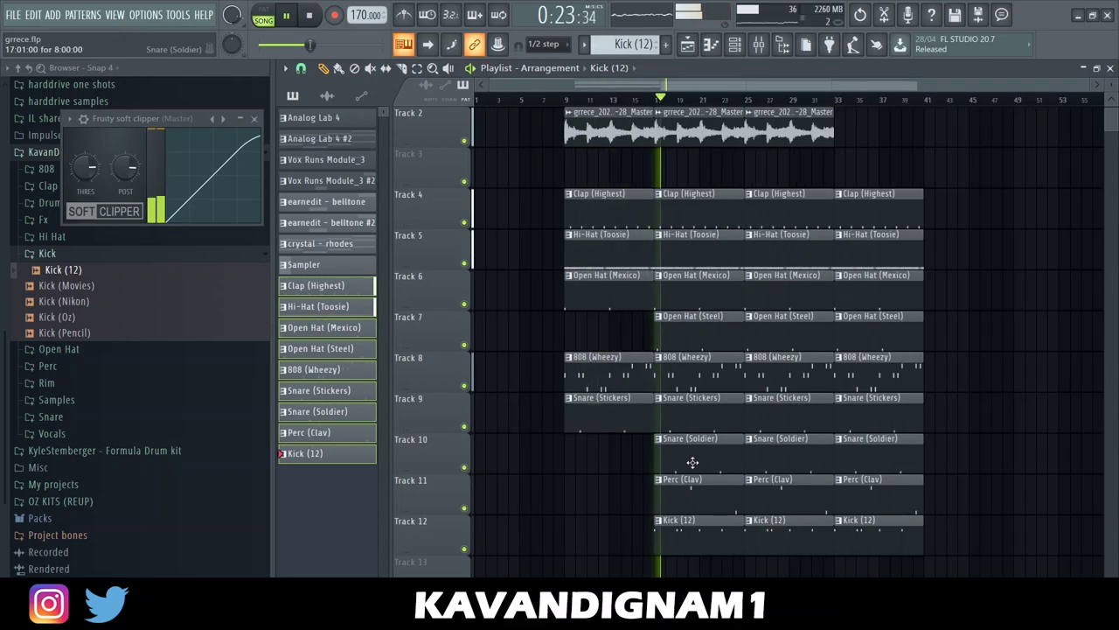
Delete the Snare (Soldier), Perc (Clav) and Kick (12) clips at bar 17 and the kick at bar 25, and add the loop on Track 2 at bar 33
{"action": "right_click", "coordinate": [692, 457]}
{"action": "right_click", "coordinate": [700, 489]}
{"action": "right_click", "coordinate": [702, 530]}
{"action": "right_click", "coordinate": [787, 532]}
{"action": "left_click", "coordinate": [883, 137]}
{"action": "left_click_drag", "start_coordinate": [901, 86], "coordinate": [942, 93]}
{"action": "key", "text": "F12"}
{"action": "key", "text": "F5"}
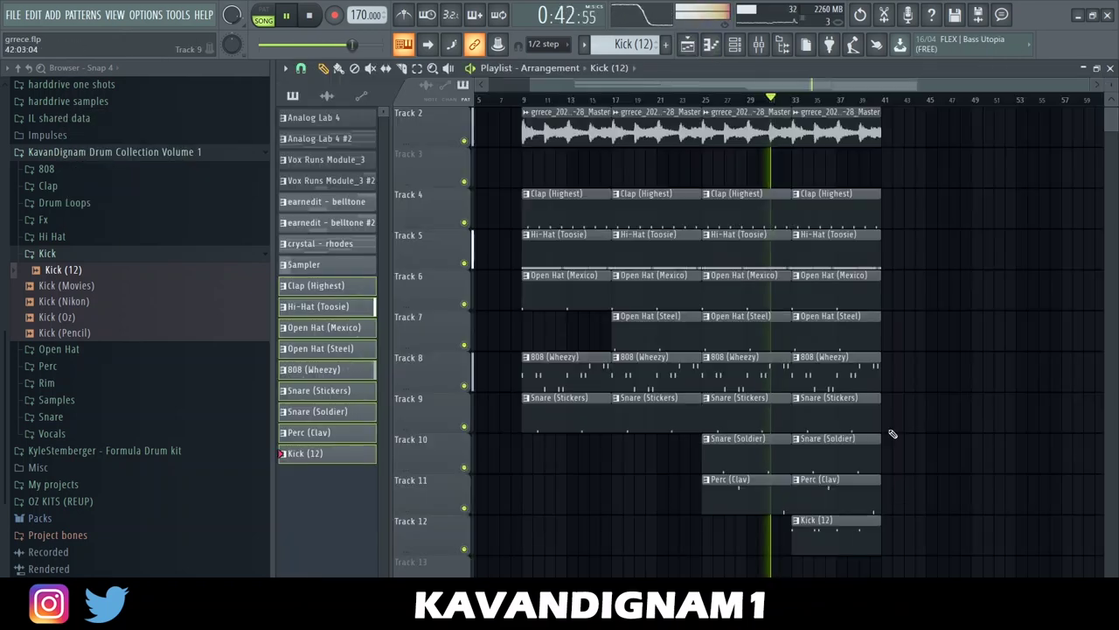
Clear the drum clips from bars 33 to 40 and place the loop on Track 1 with the drum patterns, without the kick, at bar 41
{"action": "left_click_drag", "start_coordinate": [919, 560], "coordinate": [813, 197]}
{"action": "key", "text": "Delete"}
{"action": "scroll", "coordinate": [840, 263], "scroll_direction": "up", "scroll_amount": 1}
{"action": "left_click", "coordinate": [500, 130]}
{"action": "left_click", "coordinate": [892, 128]}
{"action": "key", "text": "ctrl+b"}
{"action": "right_click", "coordinate": [710, 513]}
Duplicate the eight-bar section of loop and drum clips at bar 41 so it repeats at bar 49
{"action": "scroll", "coordinate": [725, 130], "scroll_direction": "up", "scroll_amount": 5}
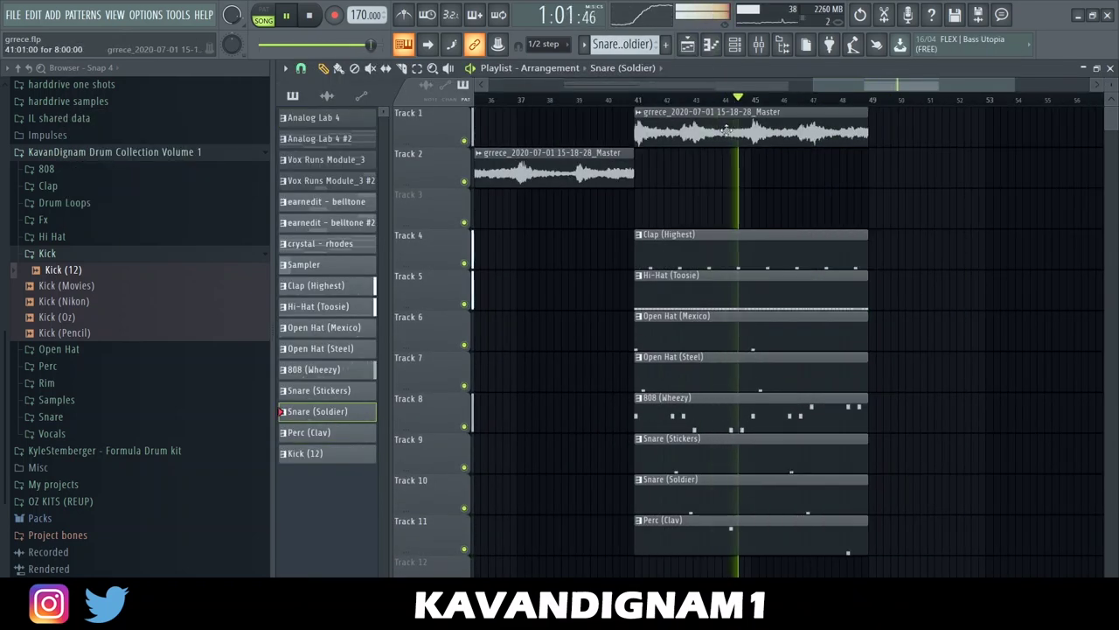
{"action": "scroll", "coordinate": [725, 130], "scroll_direction": "down", "scroll_amount": 5}
{"action": "left_click_drag", "start_coordinate": [840, 122], "coordinate": [865, 555]}
{"action": "key", "text": "ctrl+b"}
Add the loop on Track 2 at bar 57 and duplicate the arrangement of bars 9 to 56 from bar 65
{"action": "left_click", "coordinate": [815, 164]}
{"action": "left_click", "coordinate": [973, 166]}
{"action": "left_click_drag", "start_coordinate": [1014, 132], "coordinate": [559, 555]}
{"action": "key", "text": "ctrl+b"}
{"action": "scroll", "coordinate": [694, 210], "scroll_direction": "right", "scroll_amount": 5}
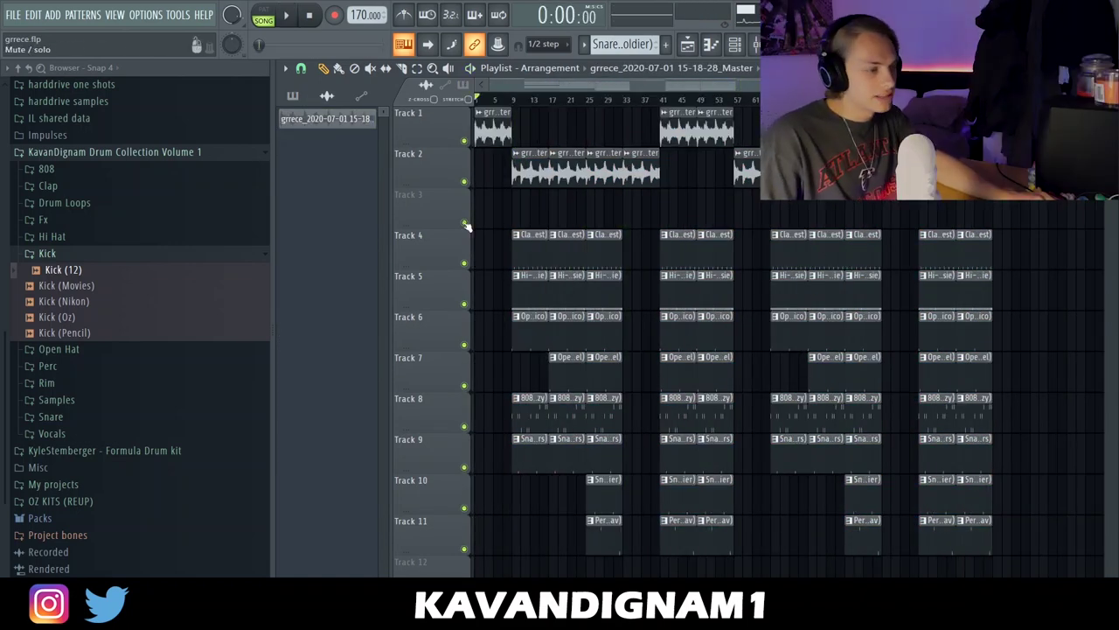
Play back the arrangement's intro from bar 1 and the first drum section from bar 9
{"action": "scroll", "coordinate": [517, 155], "scroll_direction": "up", "scroll_amount": 4}
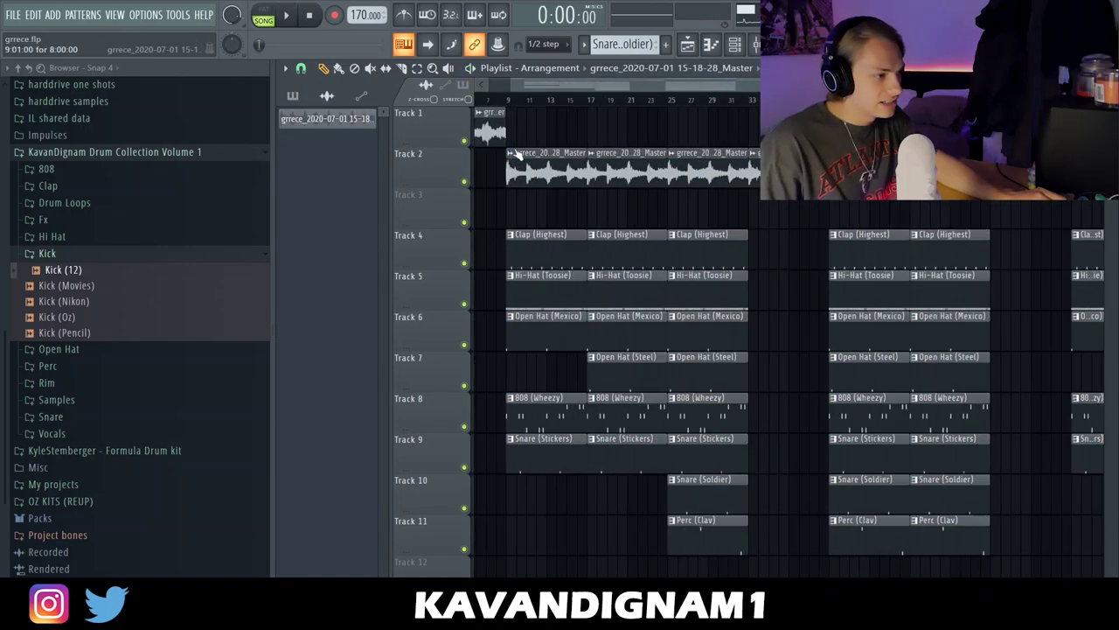
{"action": "left_click", "coordinate": [554, 69]}
{"action": "left_click", "coordinate": [650, 85]}
{"action": "left_click_drag", "start_coordinate": [651, 88], "coordinate": [612, 89]}
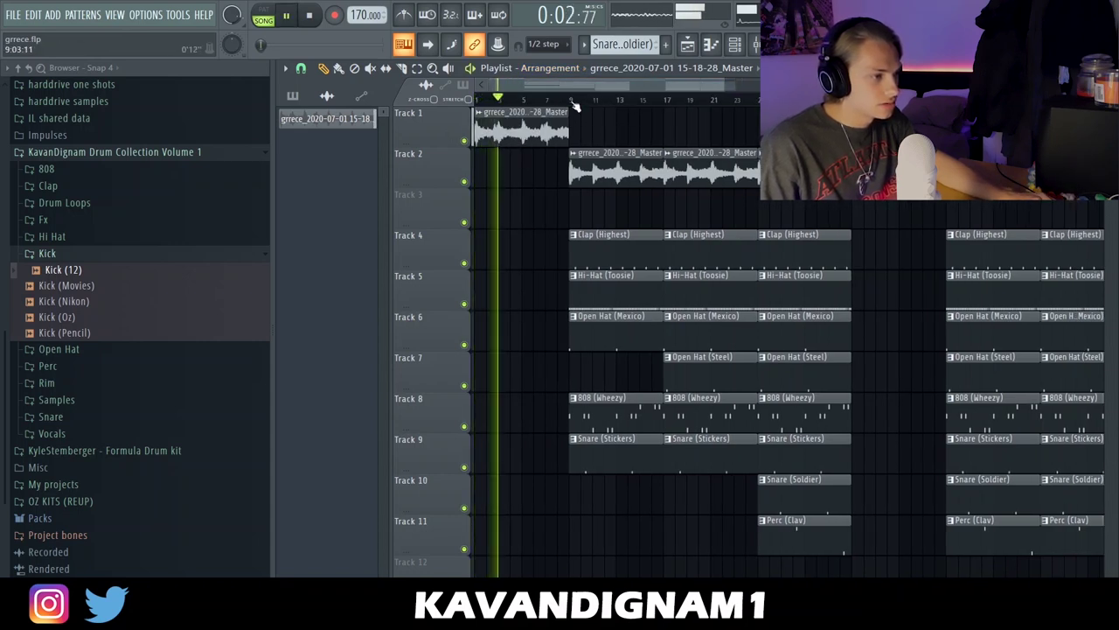
{"action": "key", "text": "space"}
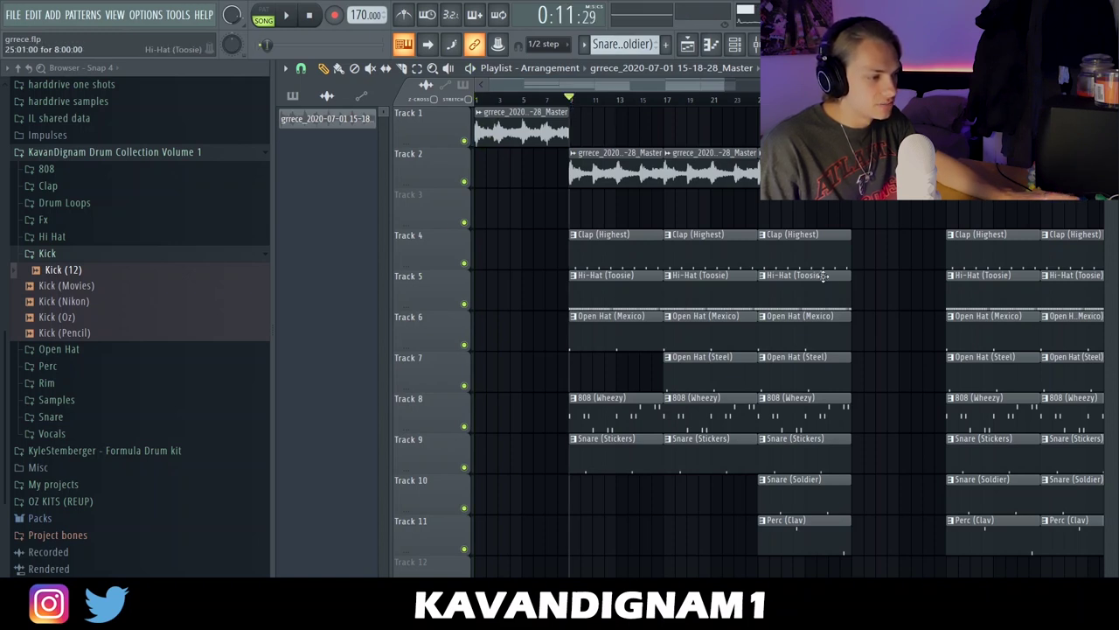
{"action": "key", "text": "space"}
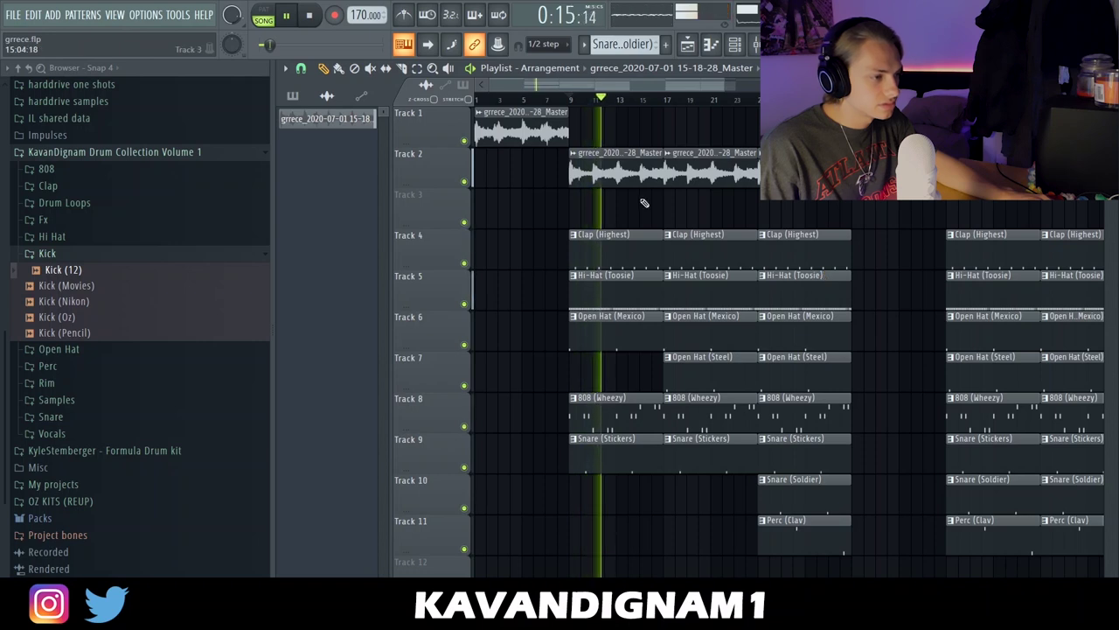
{"action": "key", "text": "space"}
Listen to the arrangement from bar 41 and the repeated drum section from bar 65
{"action": "scroll", "coordinate": [717, 133], "scroll_direction": "down", "scroll_amount": 2}
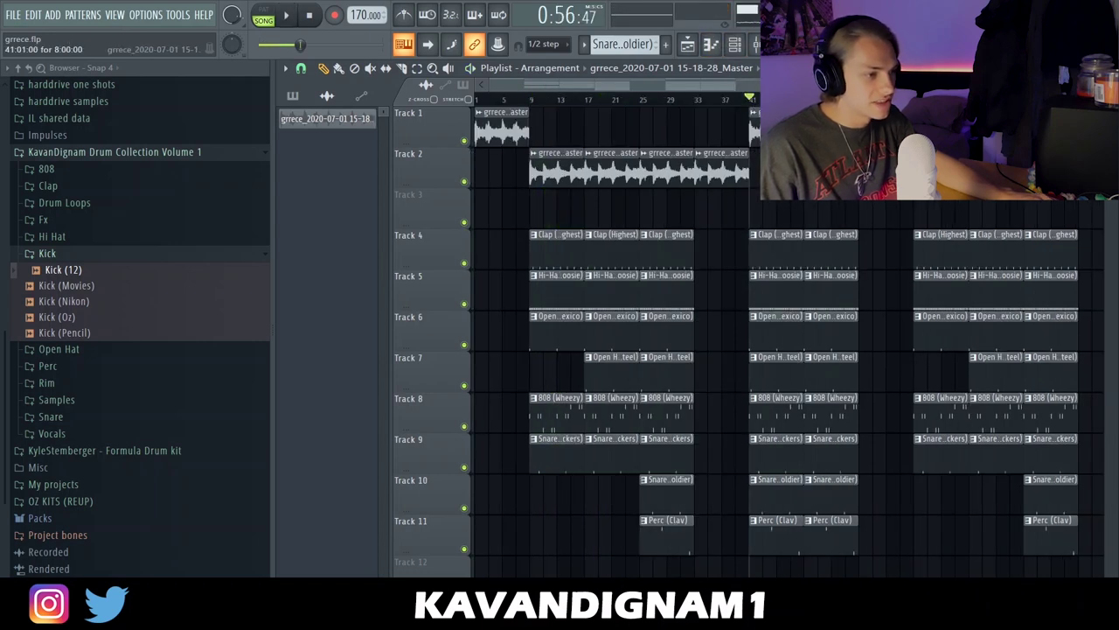
{"action": "key", "text": "space"}
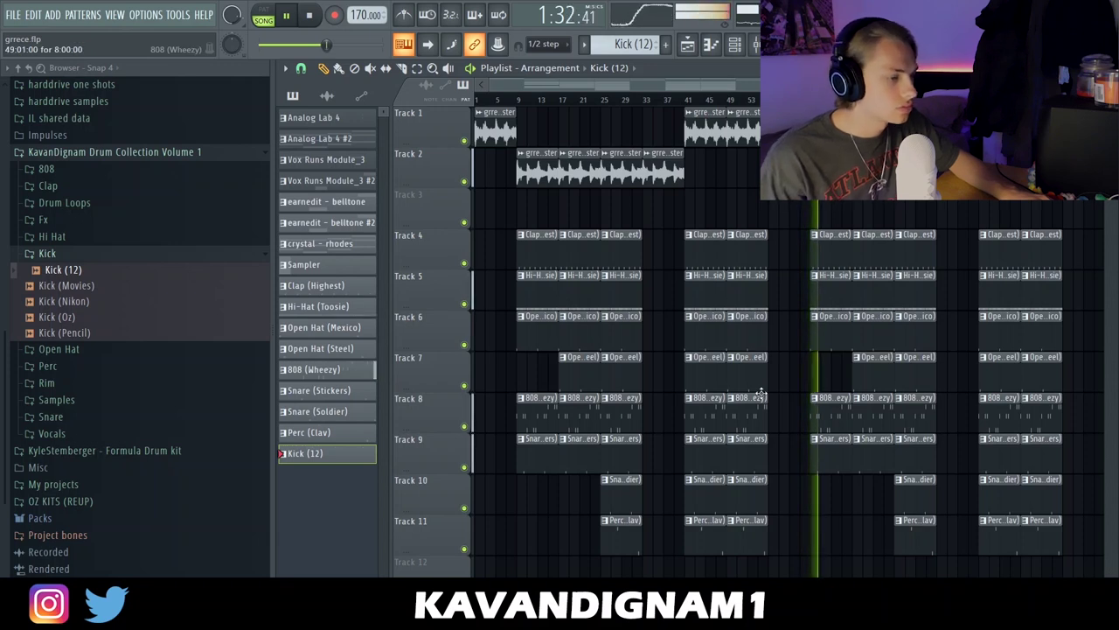
{"action": "key", "text": "space"}
{"action": "scroll", "coordinate": [958, 131], "scroll_direction": "down", "scroll_amount": 1}
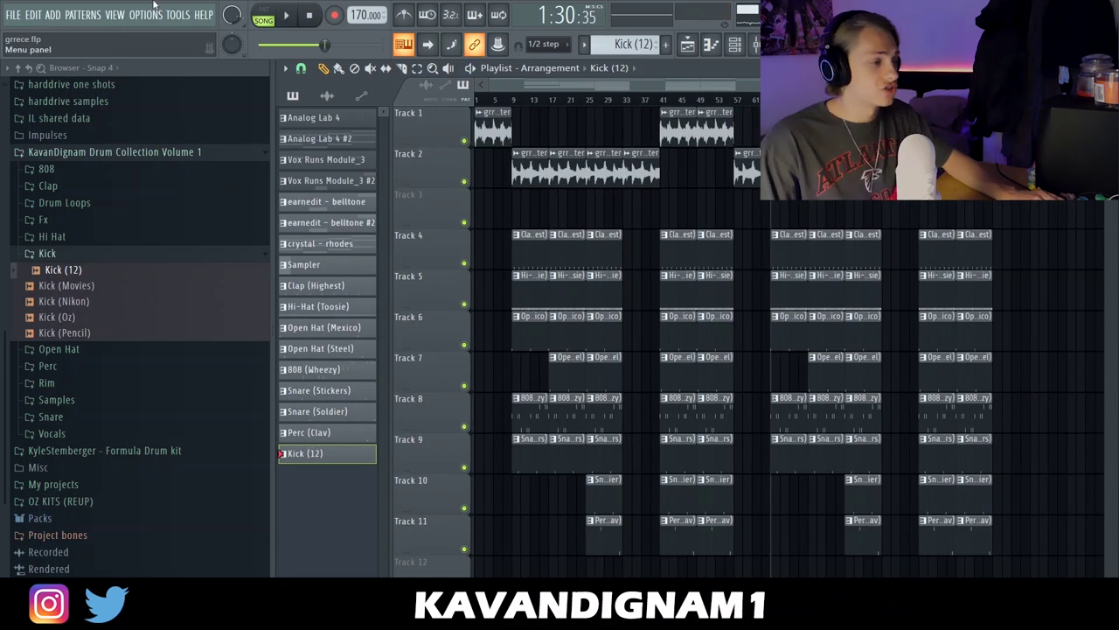
{"action": "left_click", "coordinate": [16, 18]}
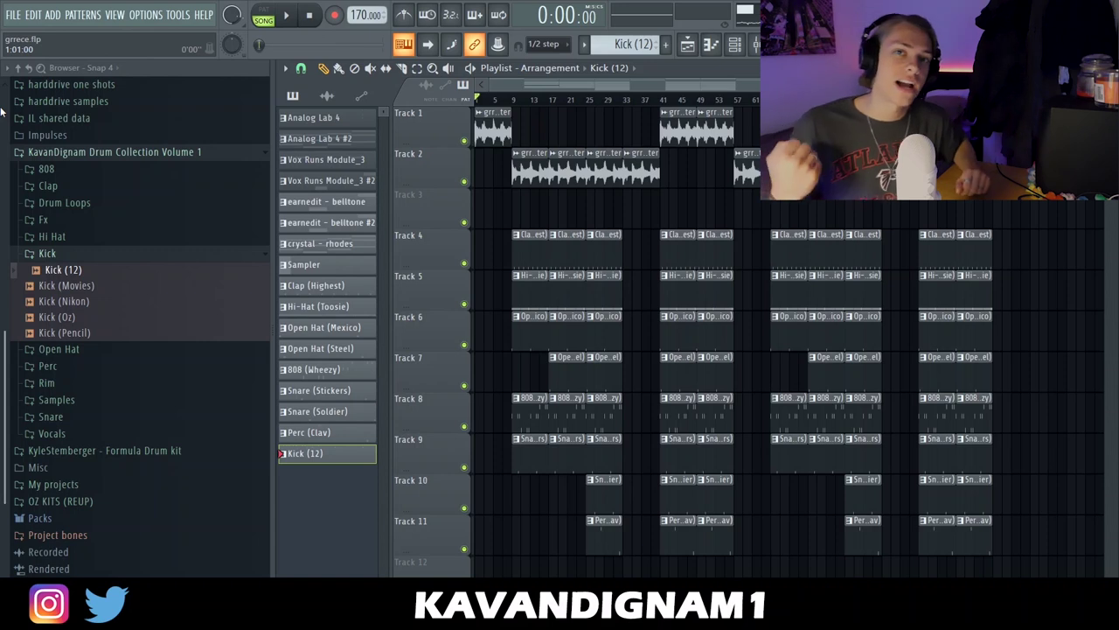